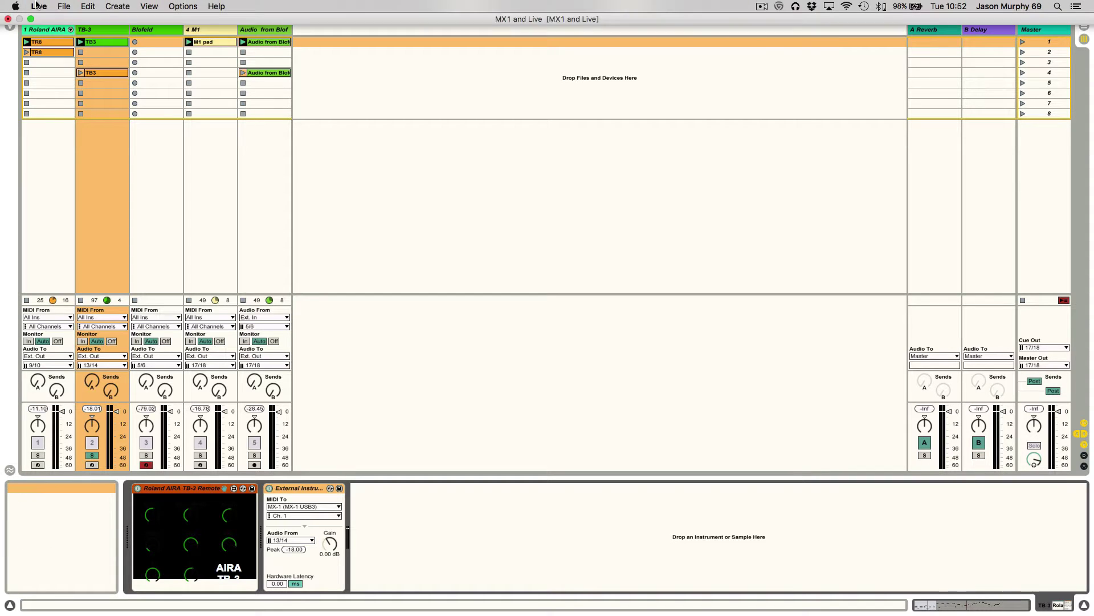
Step: Open the Audio preferences and review the MX-1's enabled input channels in Input Config
click(39, 6)
click(57, 37)
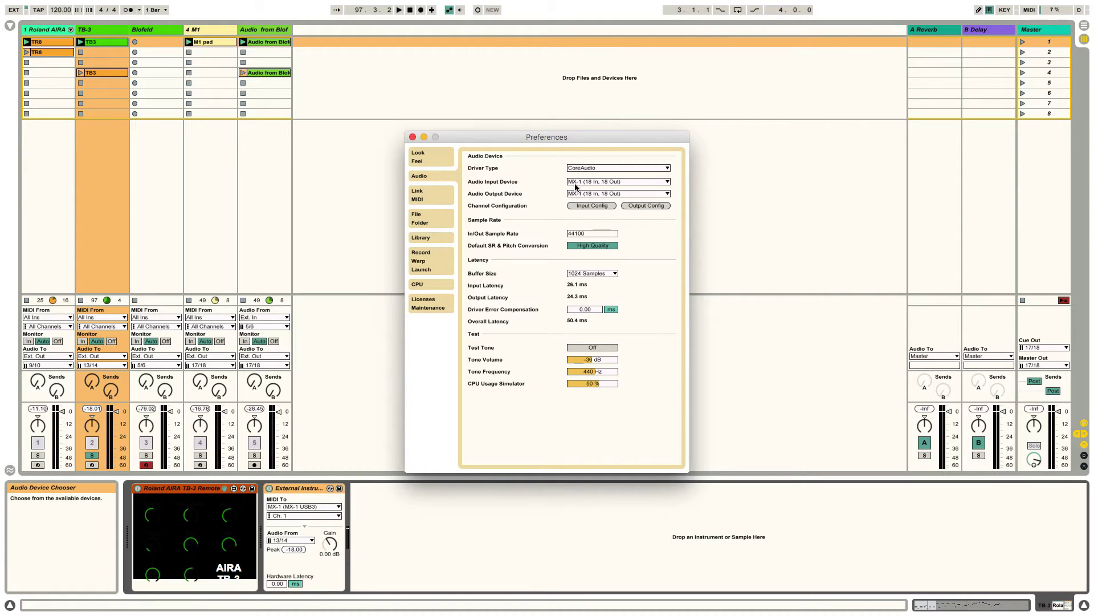
click(579, 205)
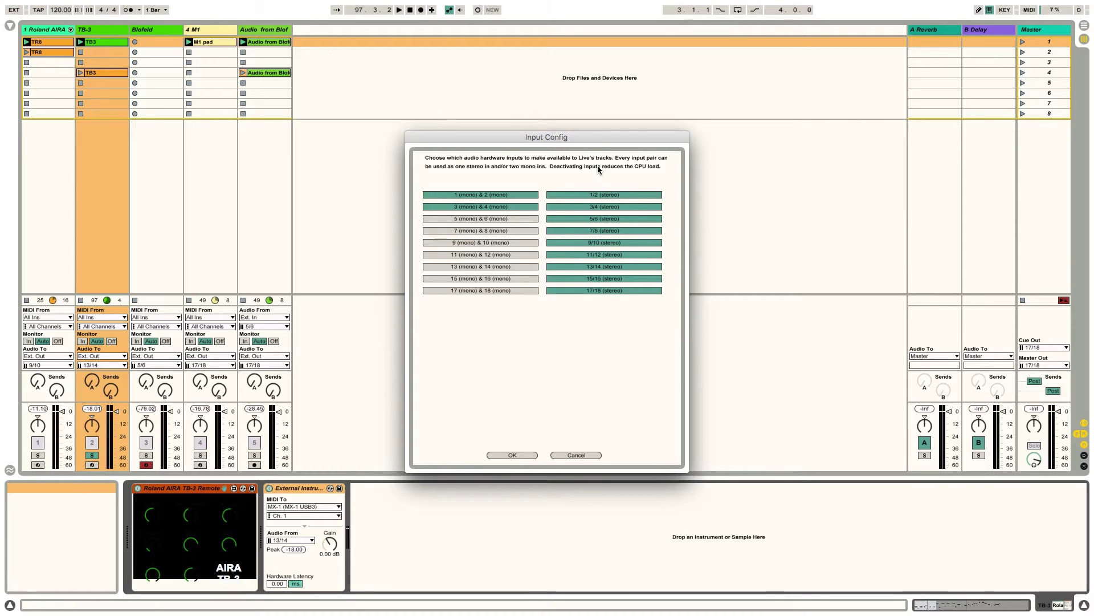
click(511, 454)
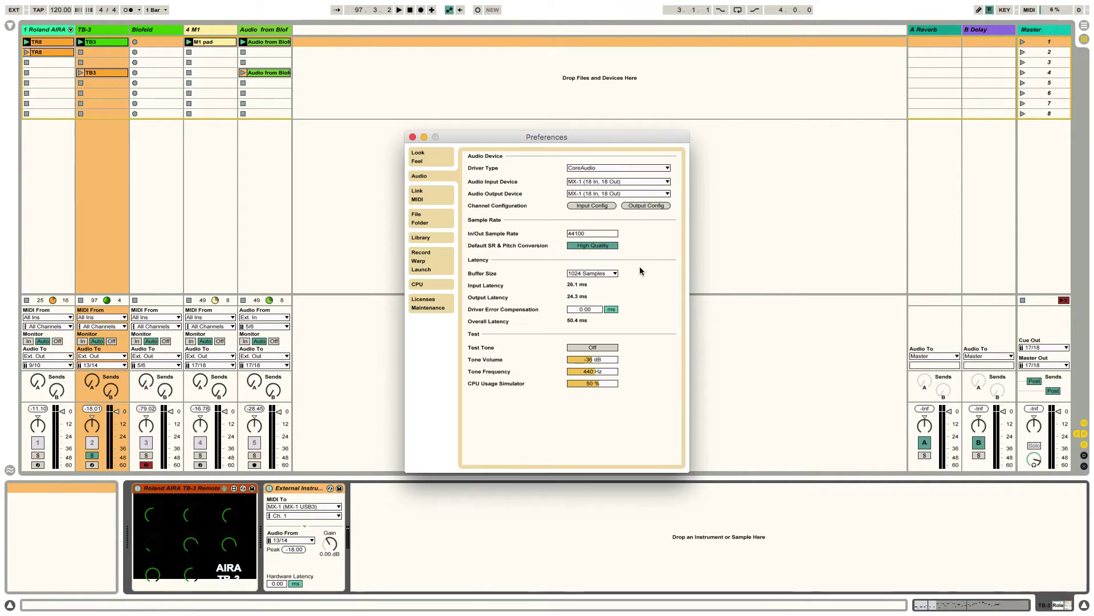
Step: Review the MX-1's enabled output channels, then go to the Link/MIDI preferences
click(635, 205)
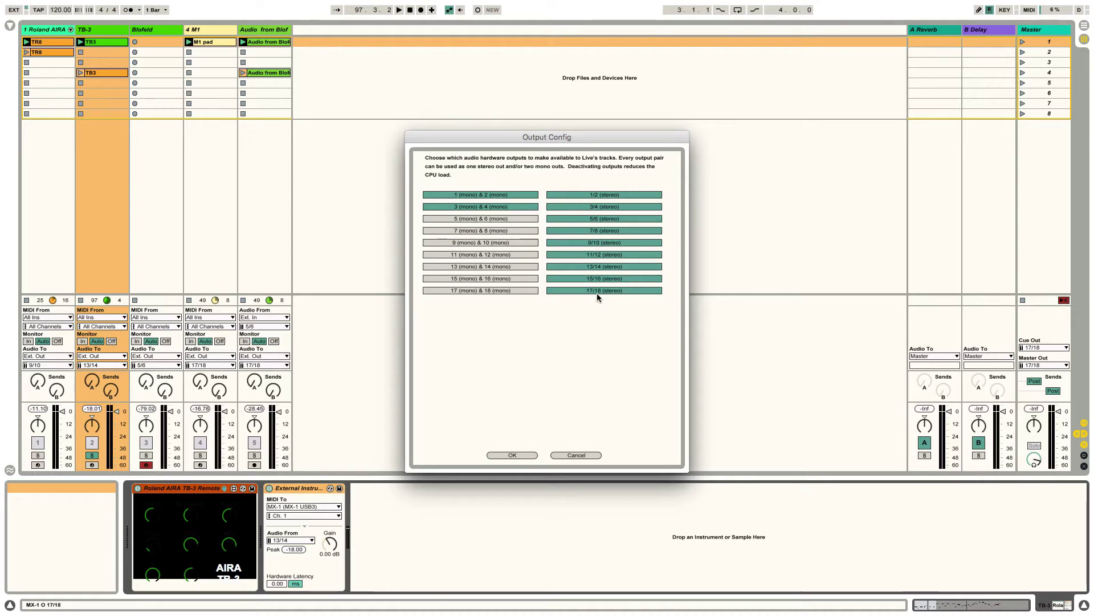
click(518, 455)
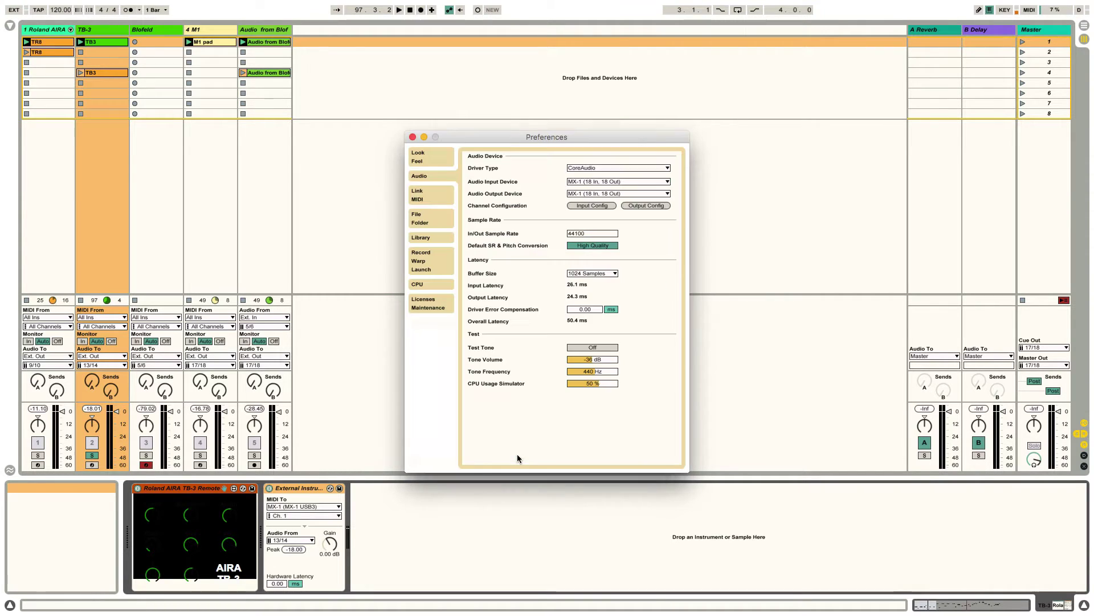
click(435, 192)
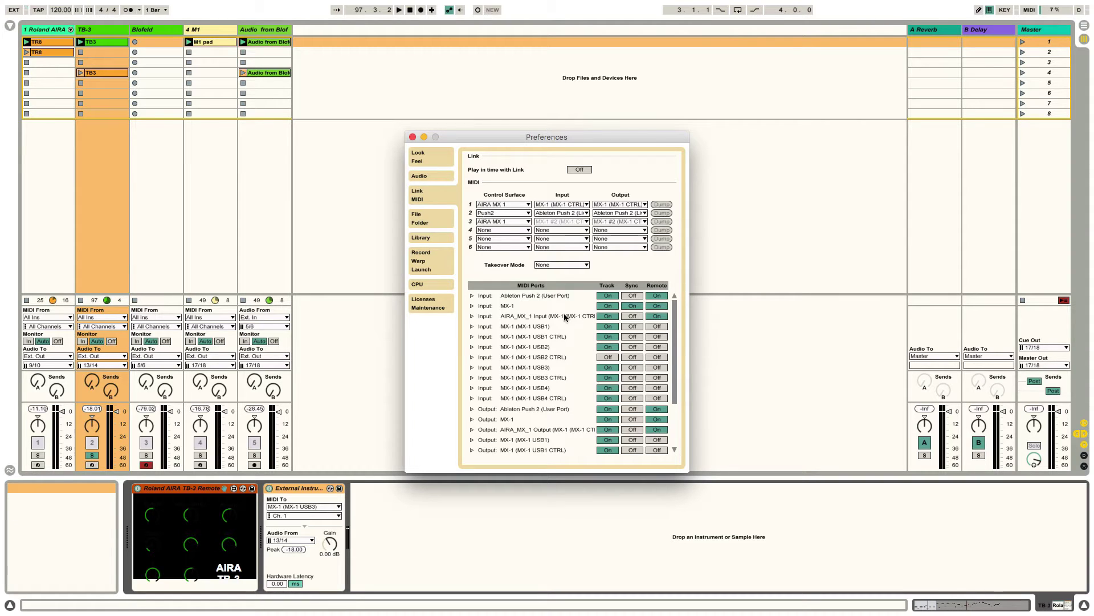
Step: Scroll through the MIDI Ports list to check the MX-1 and AIRA Track and Remote switches
scroll(533, 354, down, 5)
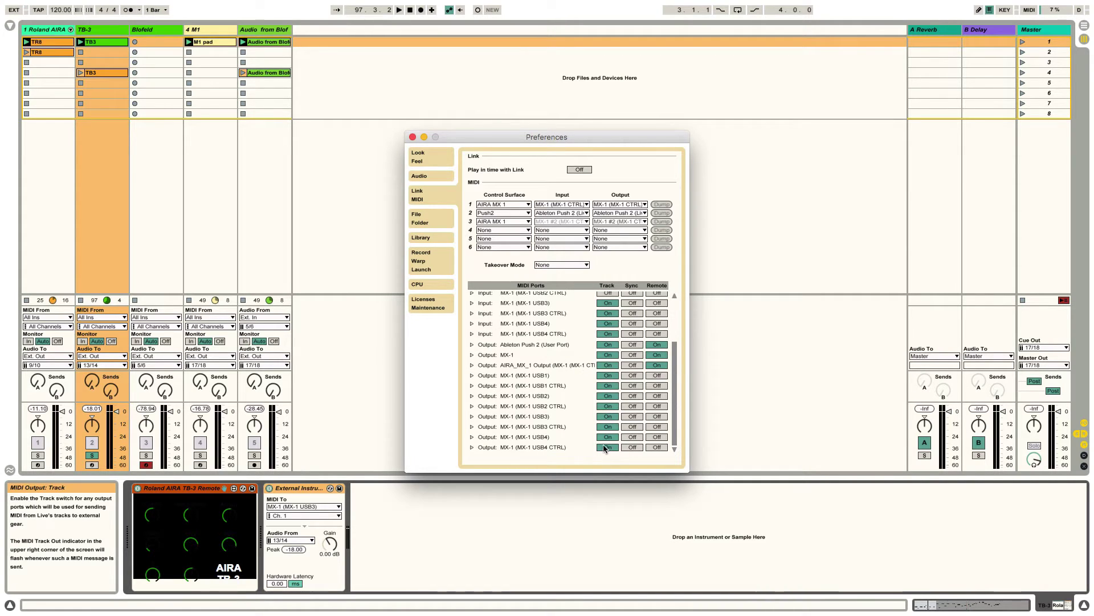
scroll(578, 387, up, 5)
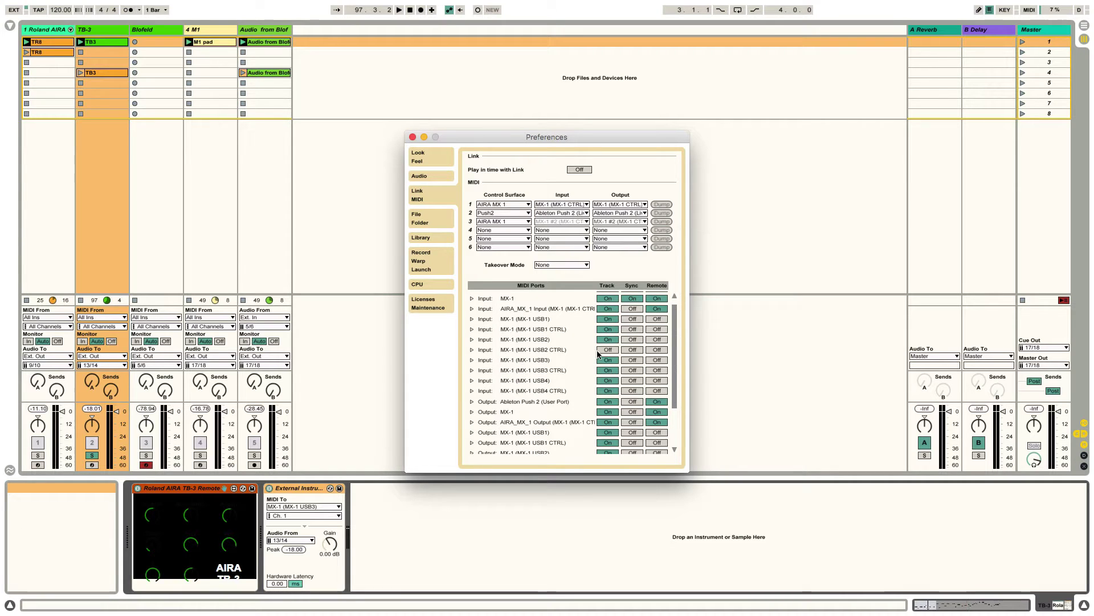
scroll(616, 359, down, 3)
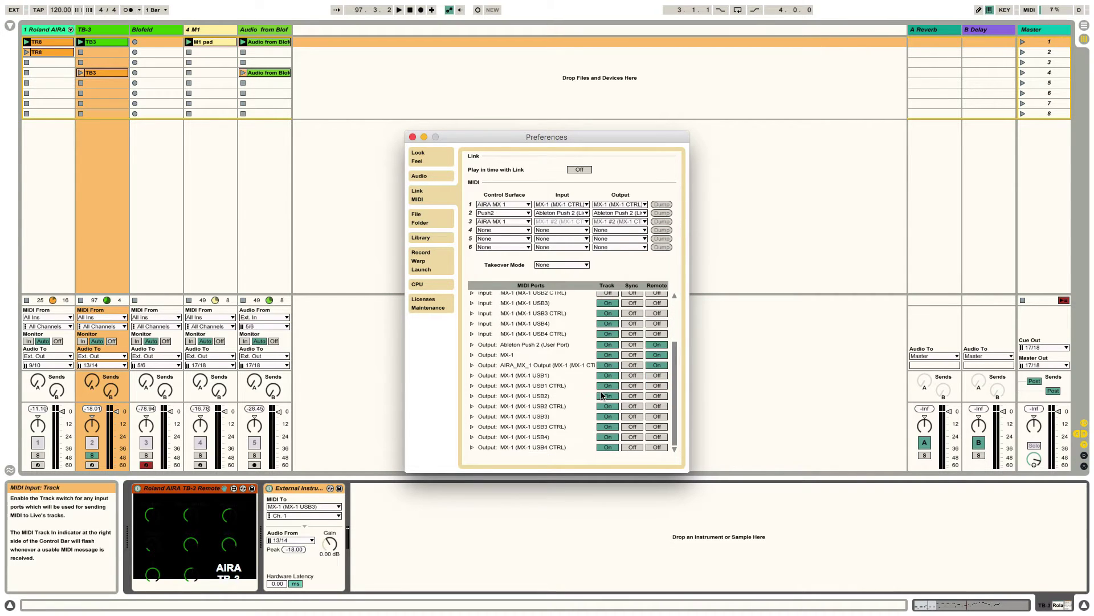
scroll(615, 365, up, 3)
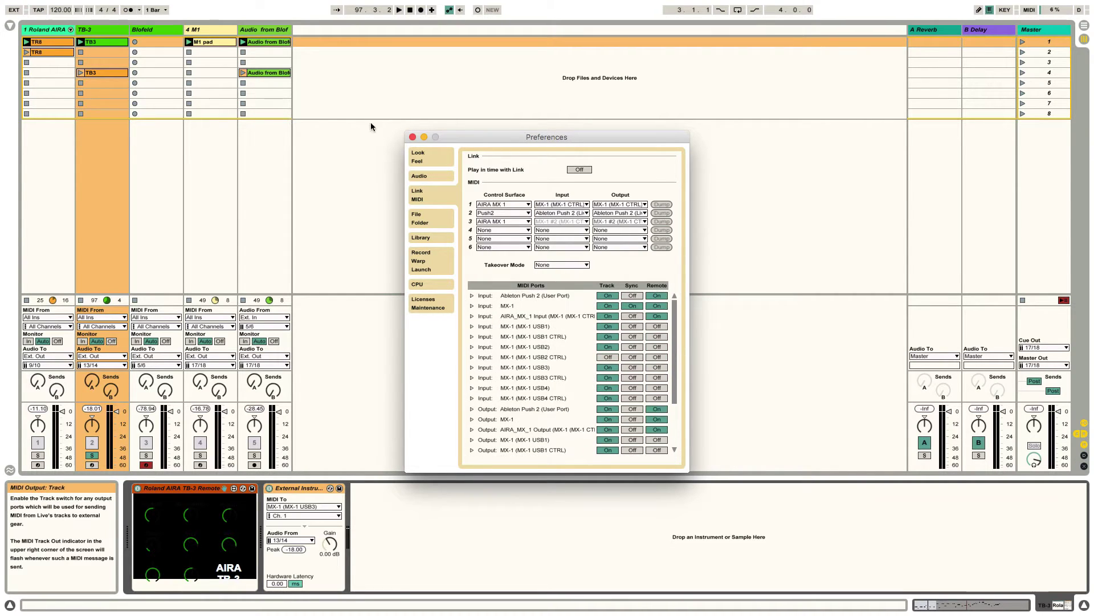
Step: Close Preferences, show the Roland AIRA track's devices and select the TR-8 Remote drum rack
click(413, 137)
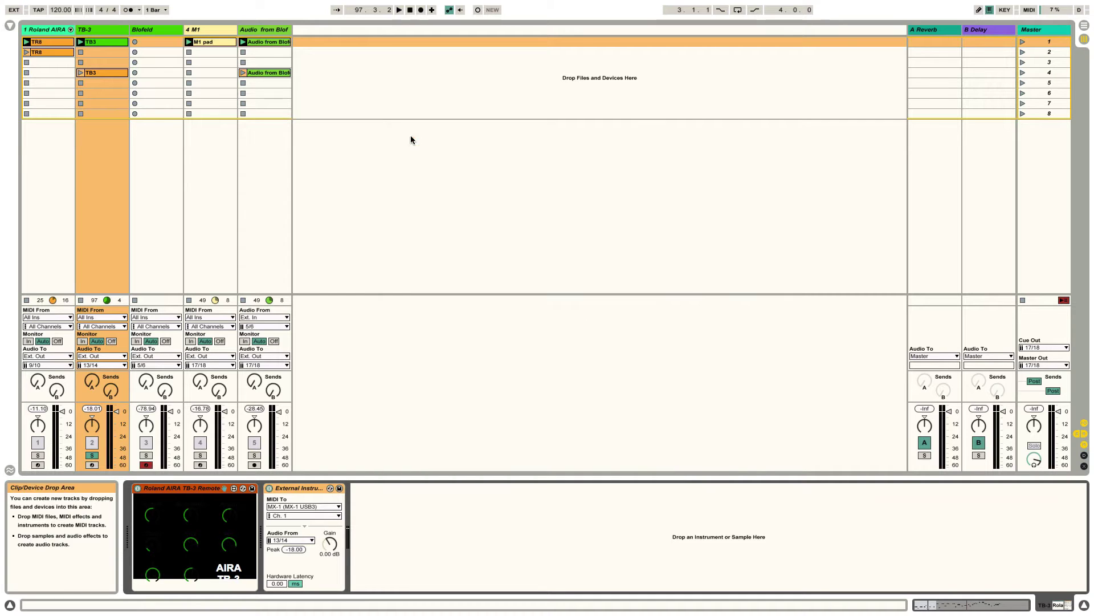
click(43, 29)
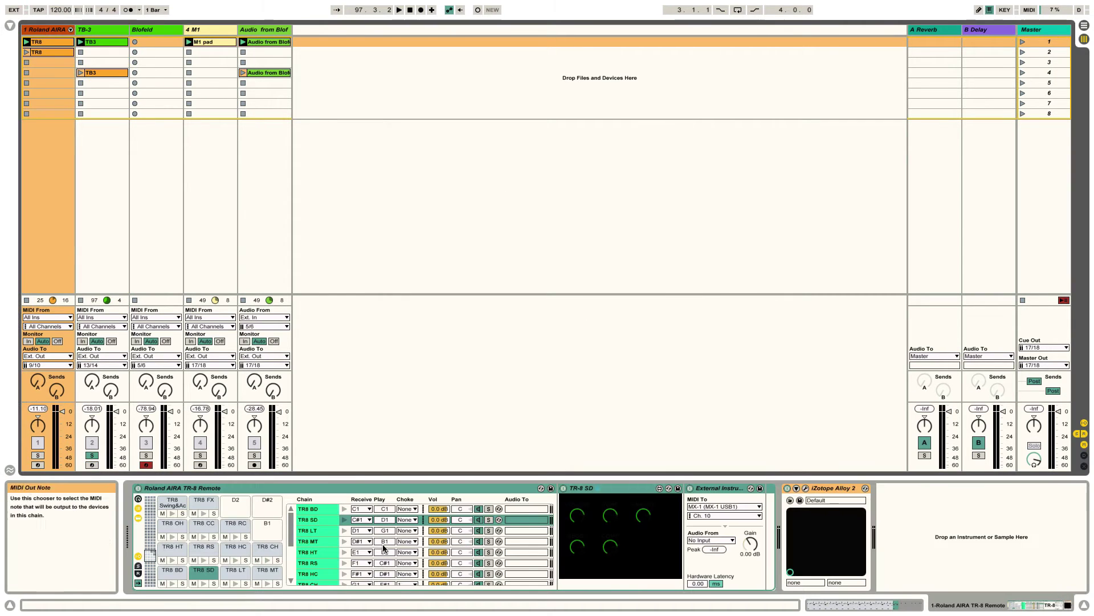
click(228, 488)
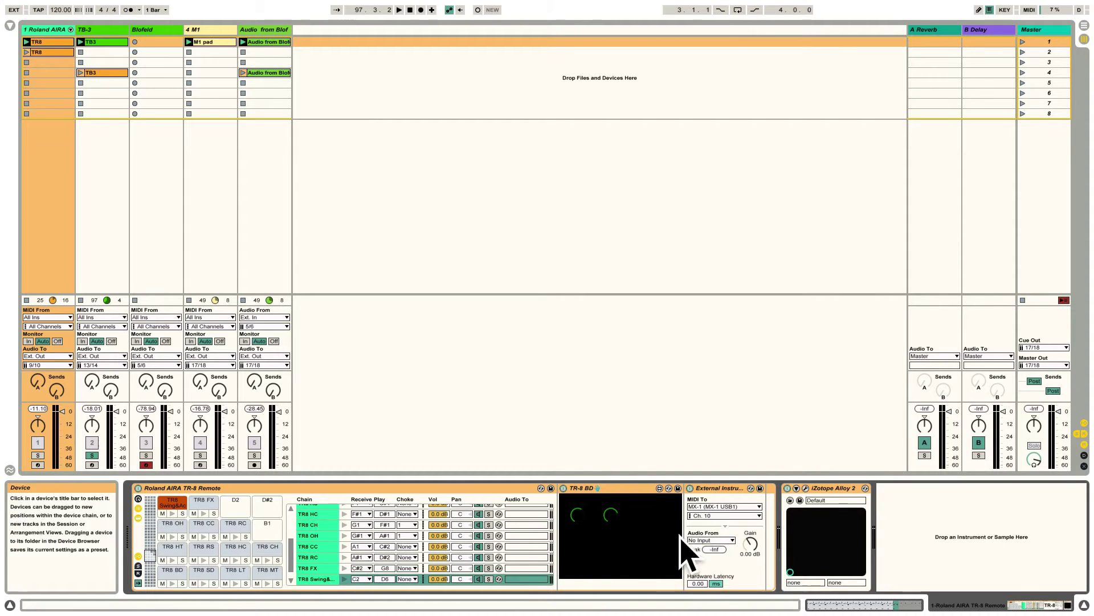
Step: Inspect the TR8 OH, BD, Swing&Accent and FX pad chains
click(167, 533)
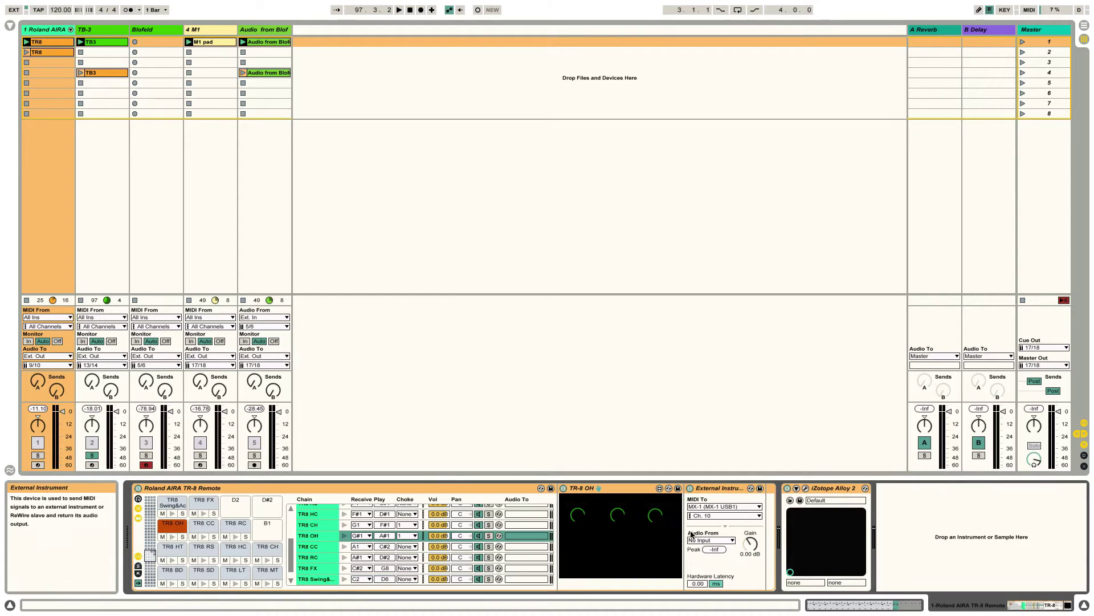
click(175, 577)
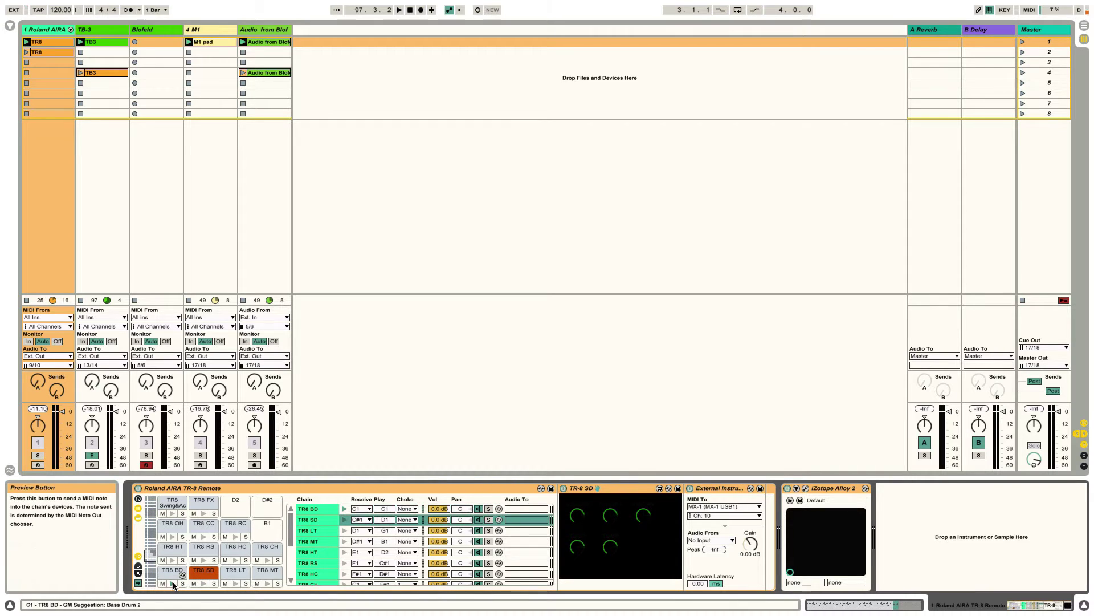
click(159, 506)
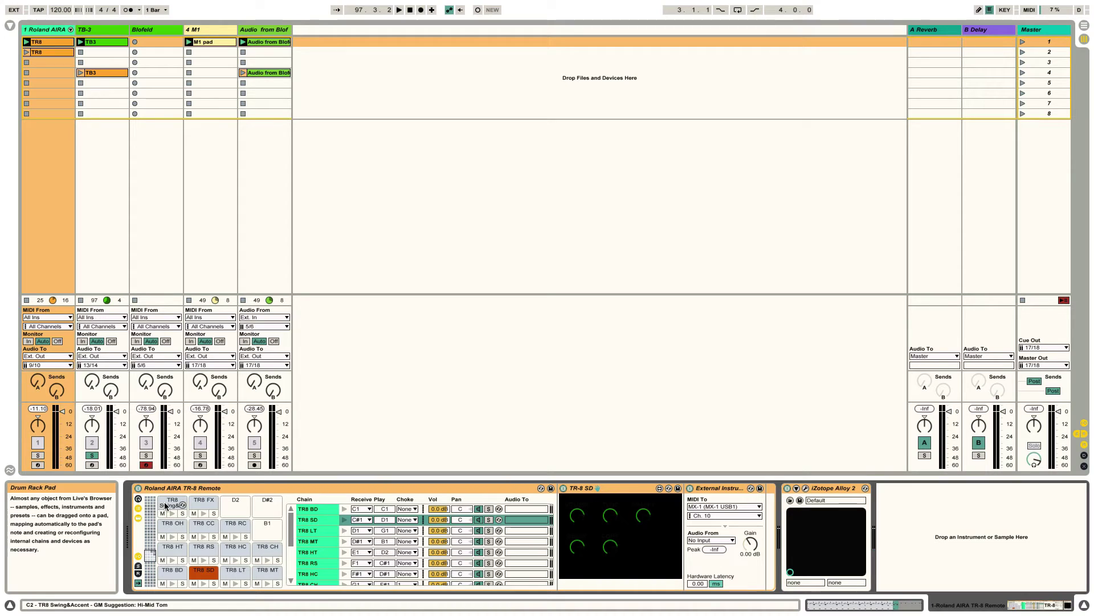
click(199, 503)
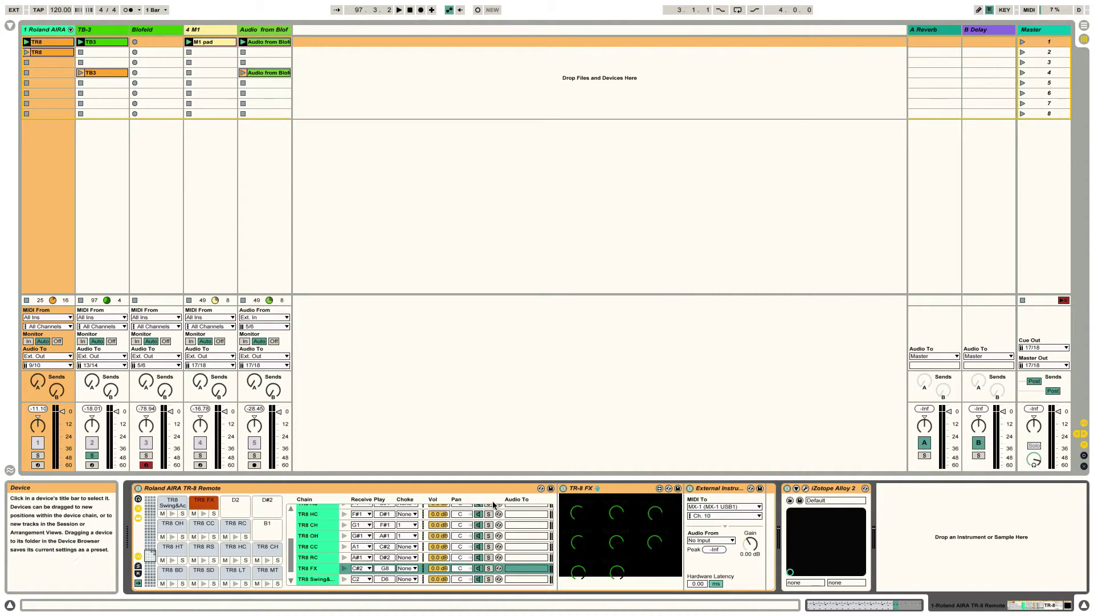
Step: Return to the TR8 BD pad and start hot-swapping its TR-8 BD device
click(168, 575)
click(624, 489)
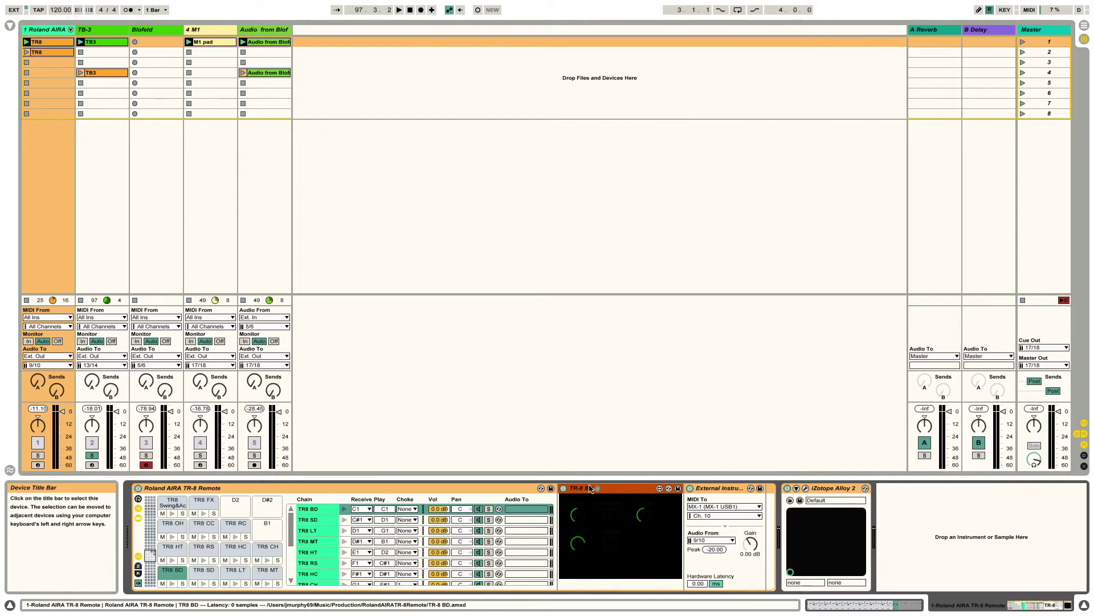
click(597, 489)
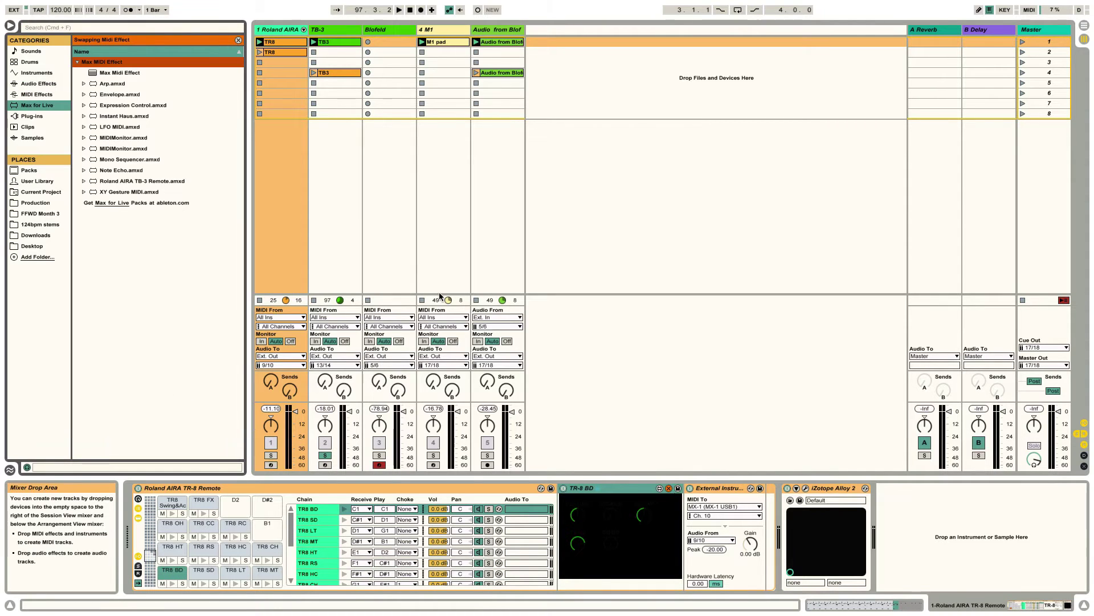
Step: Load Roland AIRA TB-3 Remote in place of TR-8 BD, then undo the preset
click(145, 181)
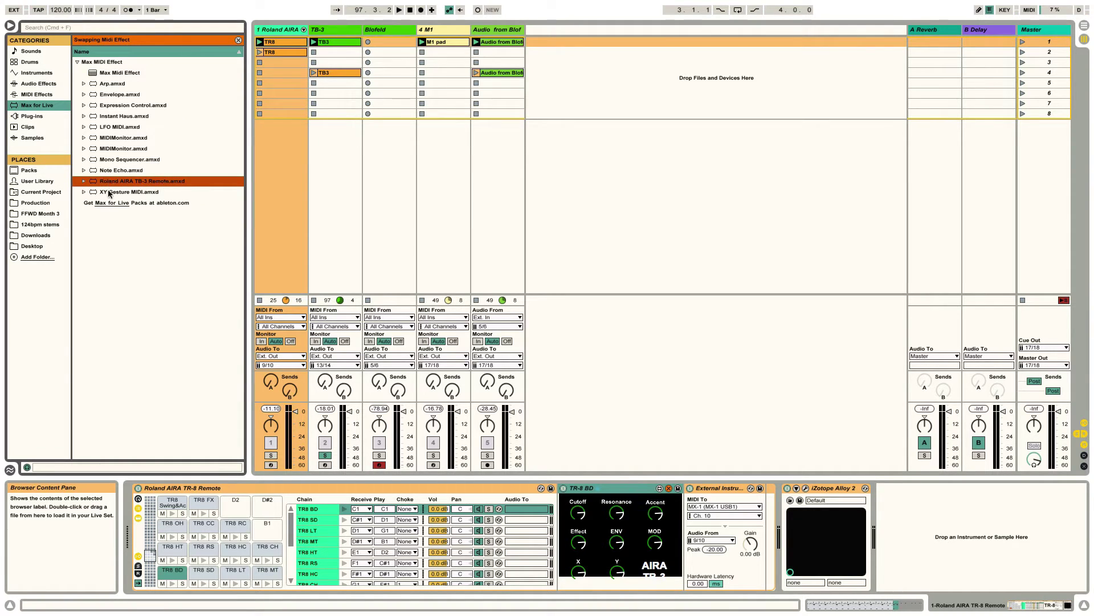
click(91, 5)
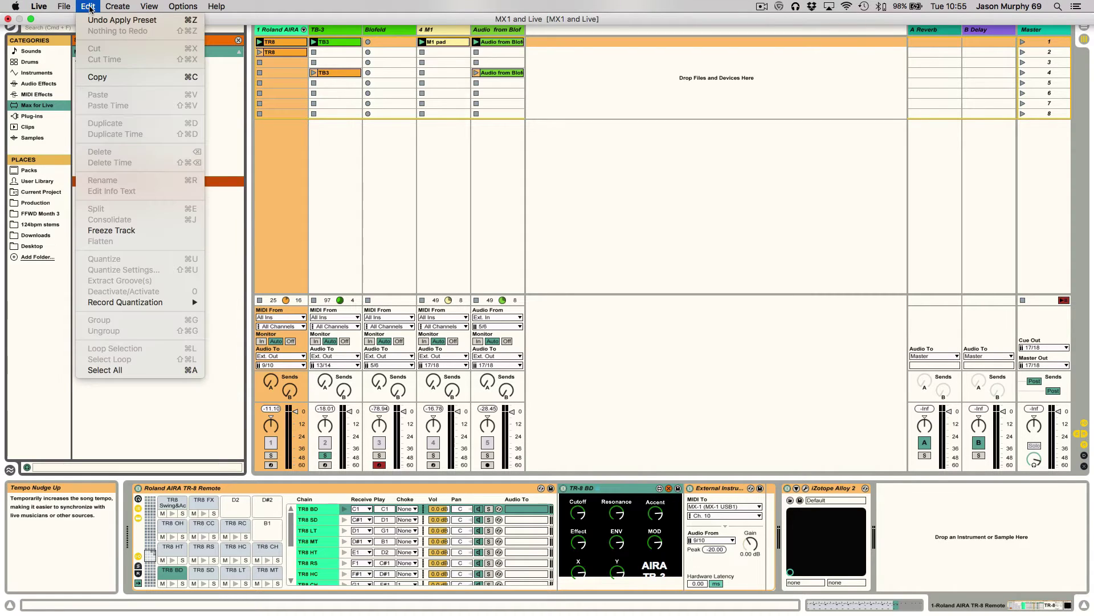
click(95, 19)
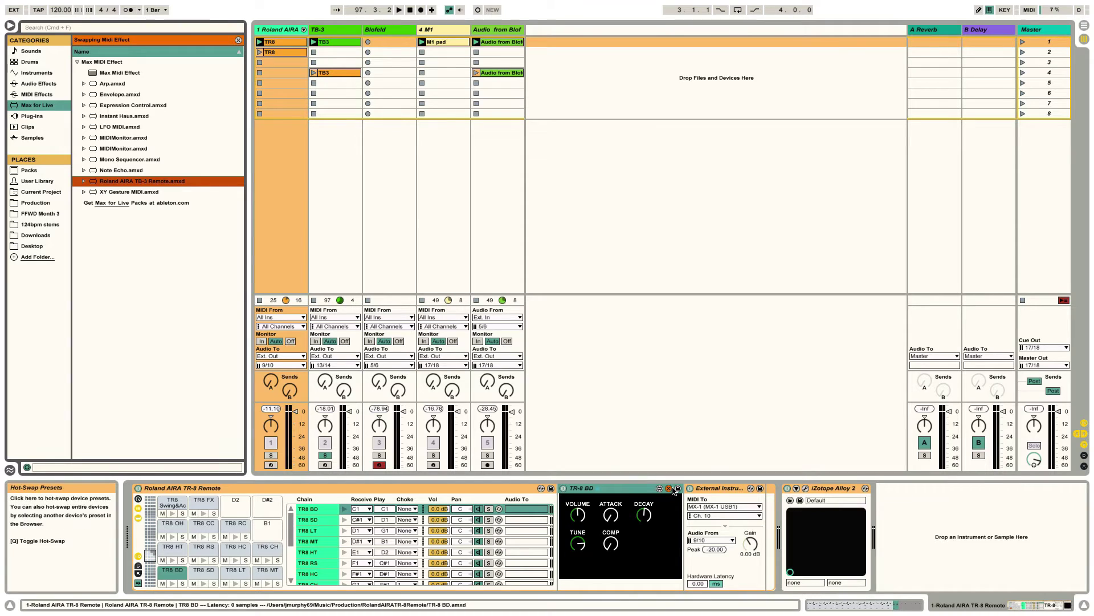
Step: Step through the TR8 pads from SD, cancel the BD pad swap, and hide the browser
click(203, 571)
key(Right)
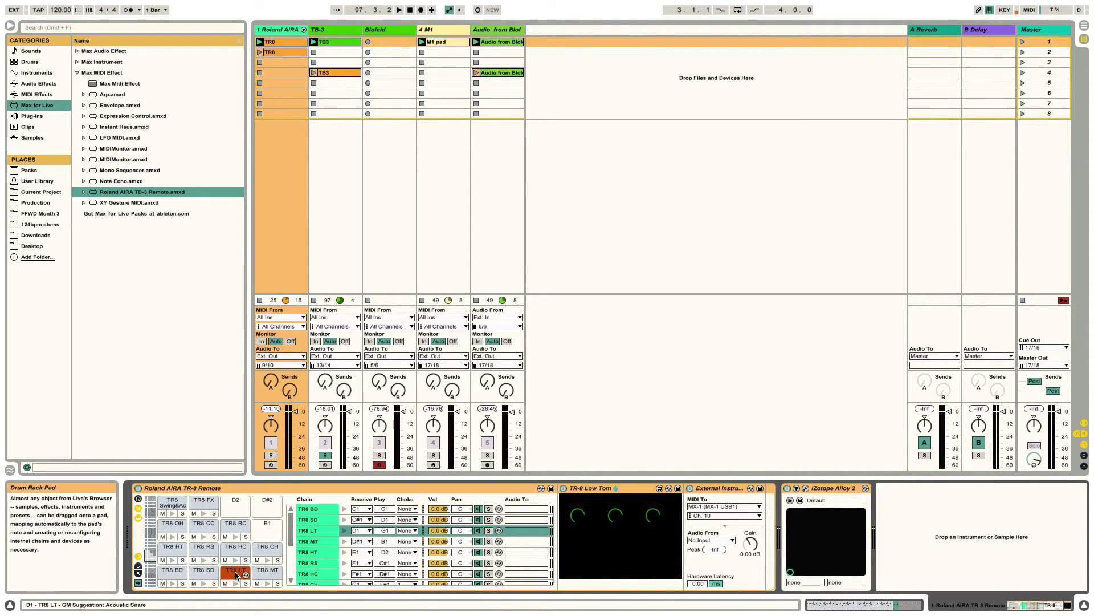
key(Right)
click(182, 574)
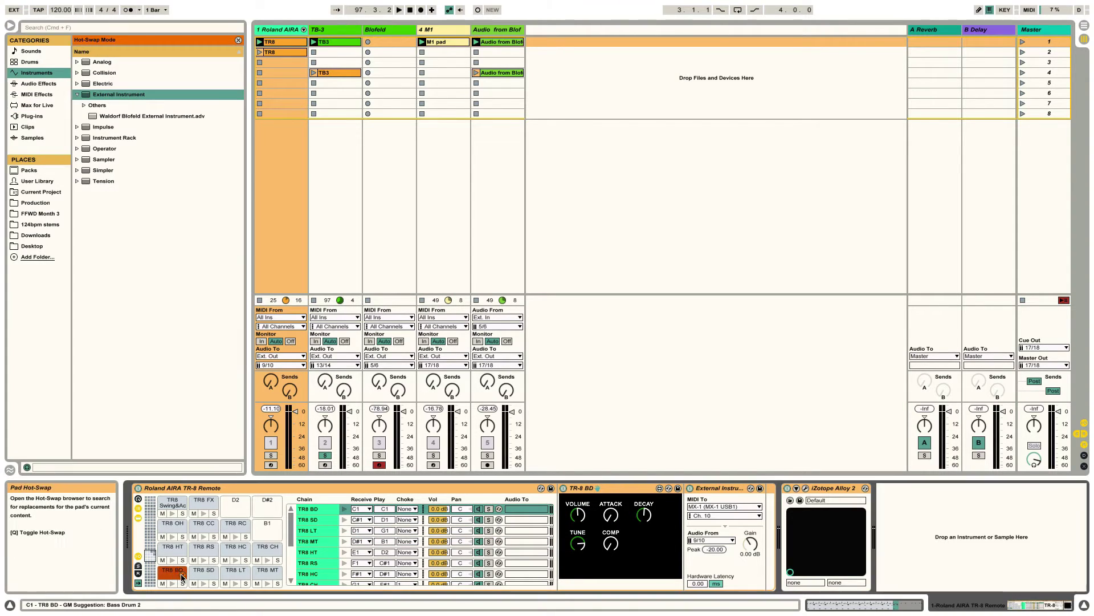
click(183, 575)
click(627, 487)
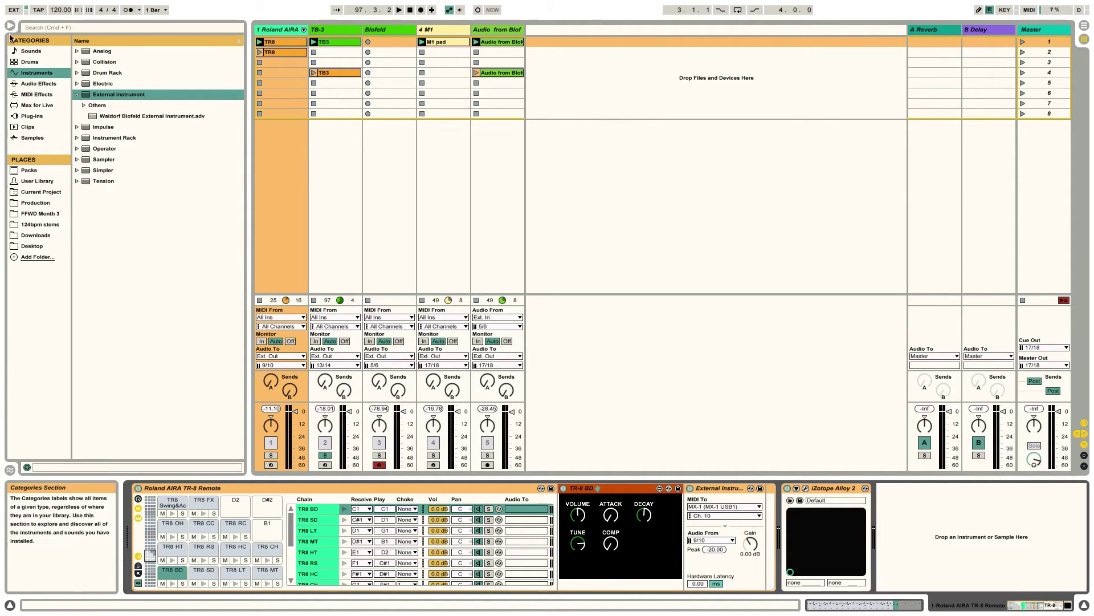
key(super+alt+b)
Step: Open the TR8 clip, solo track 1 (Roland AIRA) and start the set playing
double_click(36, 40)
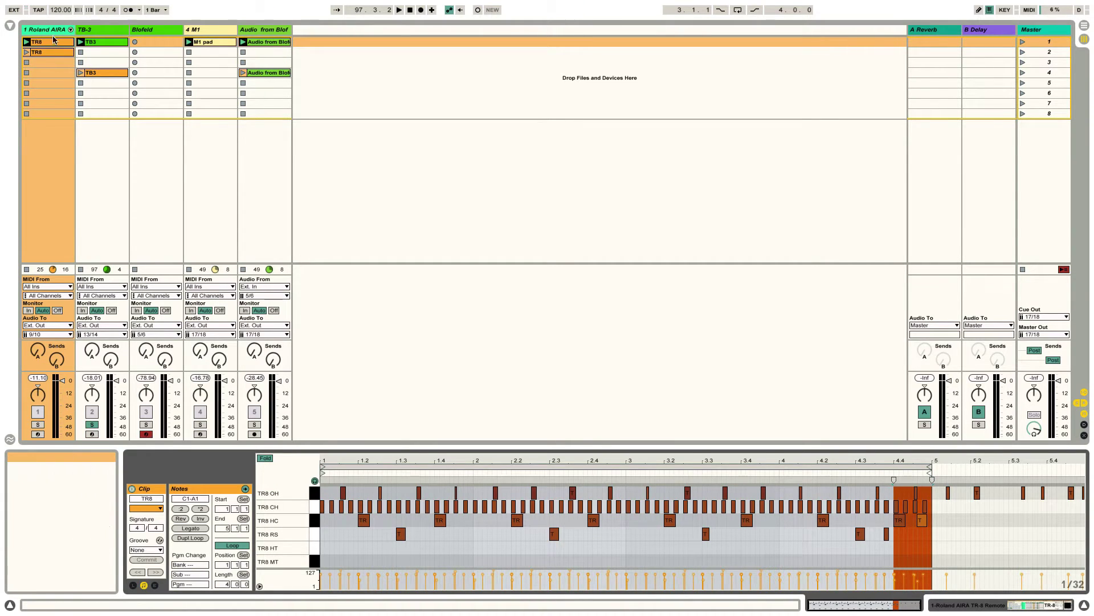
click(38, 424)
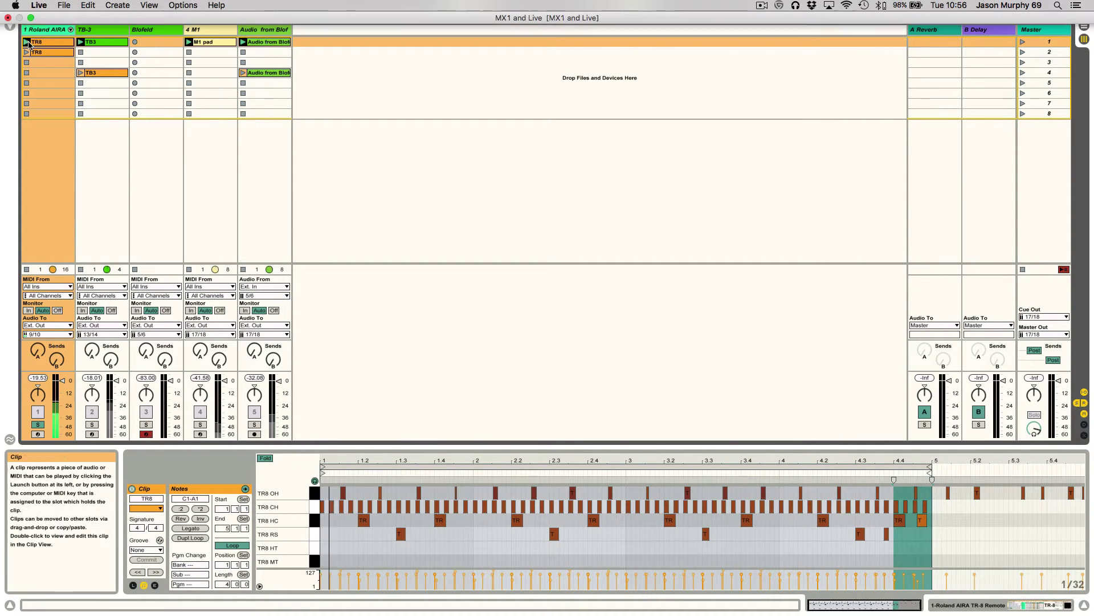
key(space)
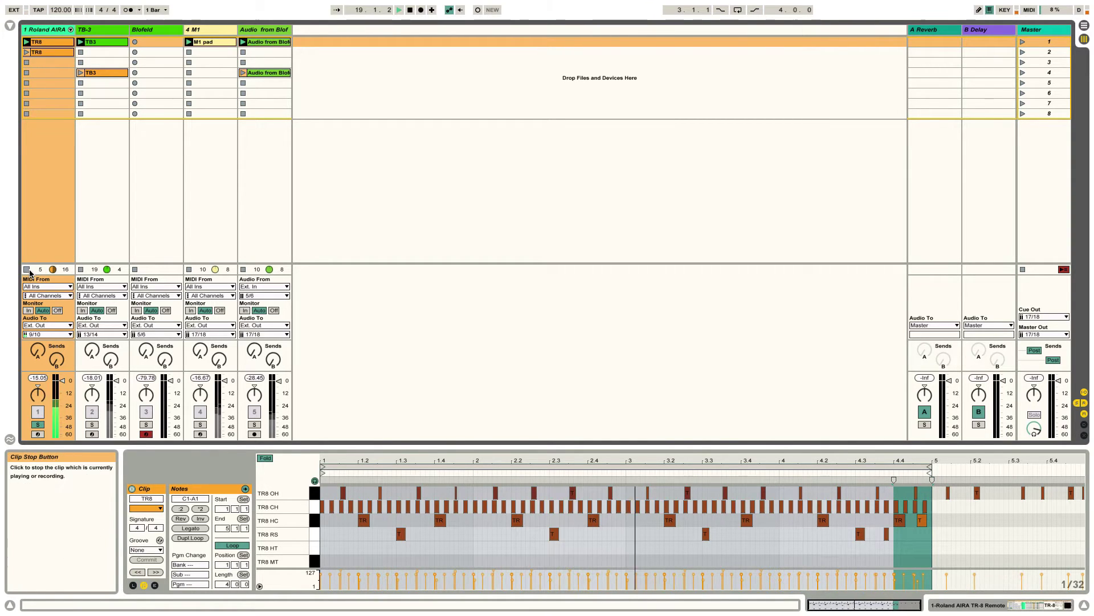
Step: Stop the TR8 clip, select the TB3 clip and show TB-3's devices with the browser hidden
click(29, 272)
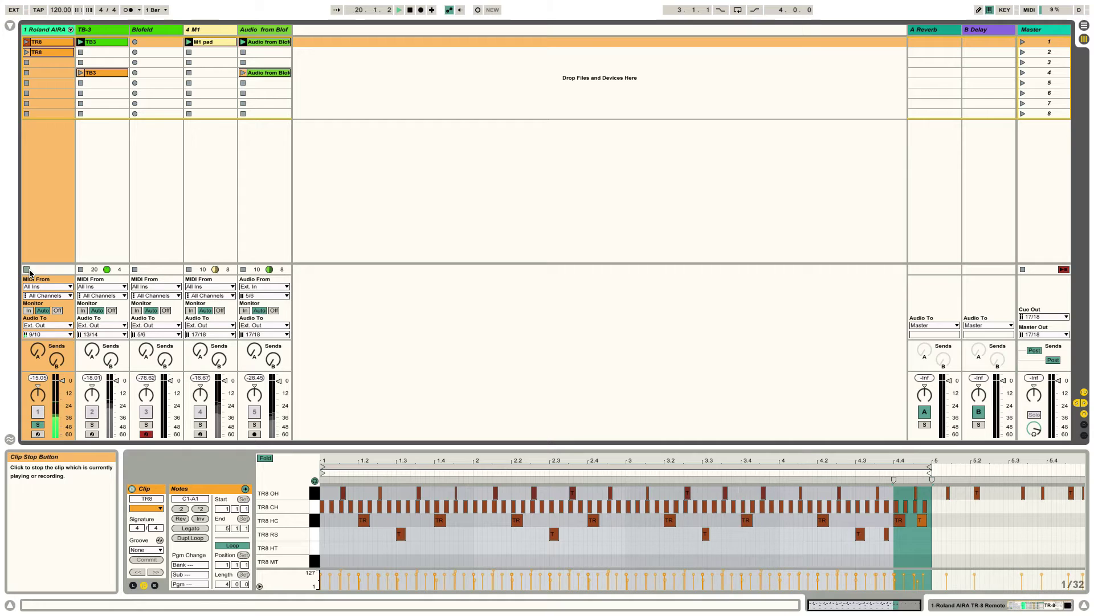
click(105, 42)
key(shift+Tab)
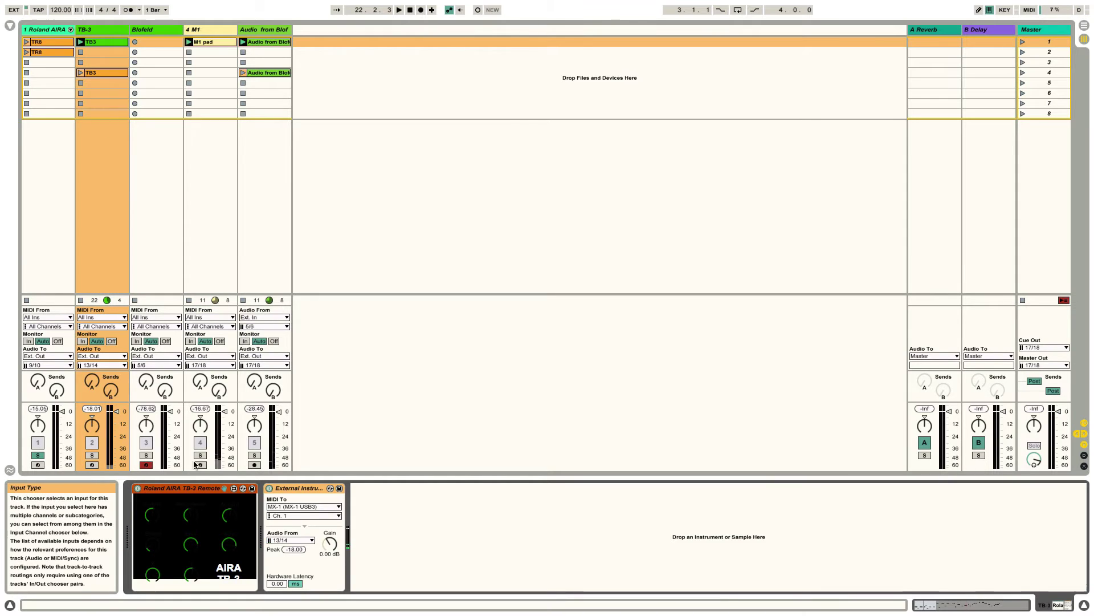
click(243, 488)
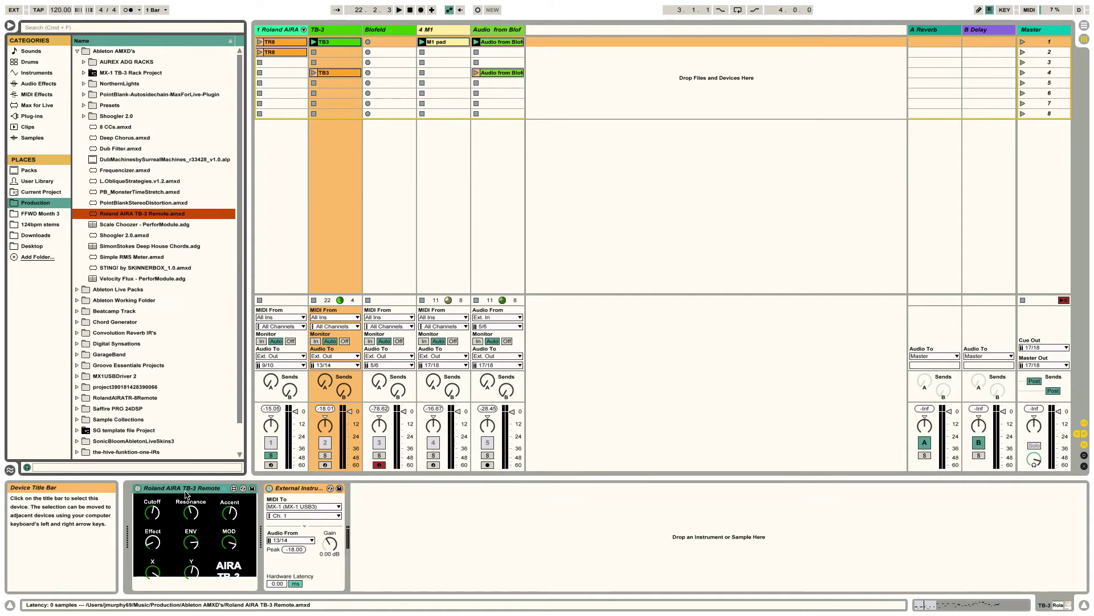
click(241, 491)
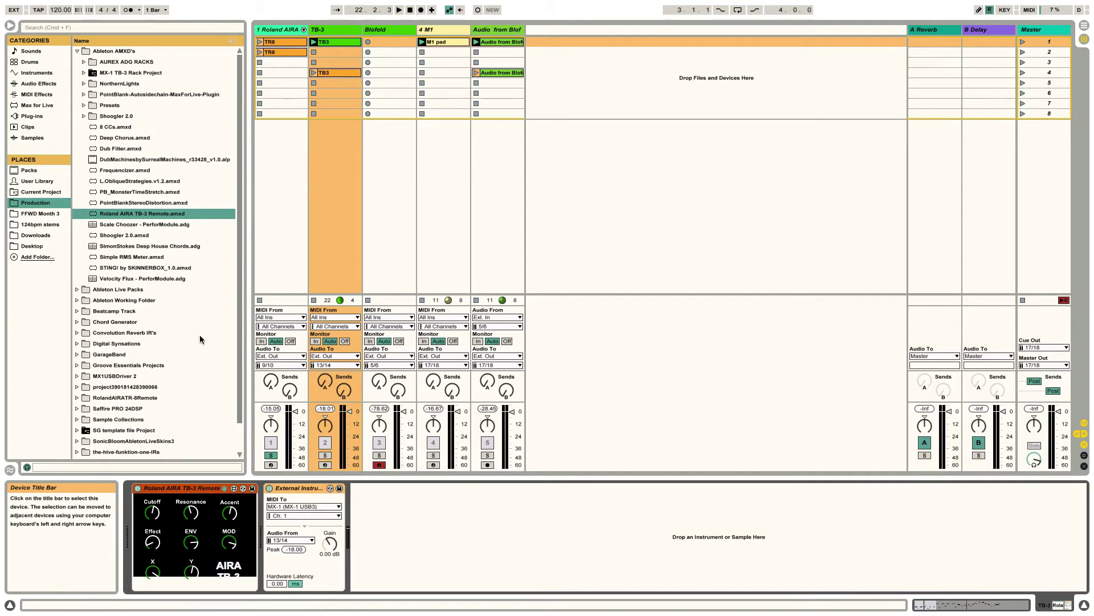
click(9, 26)
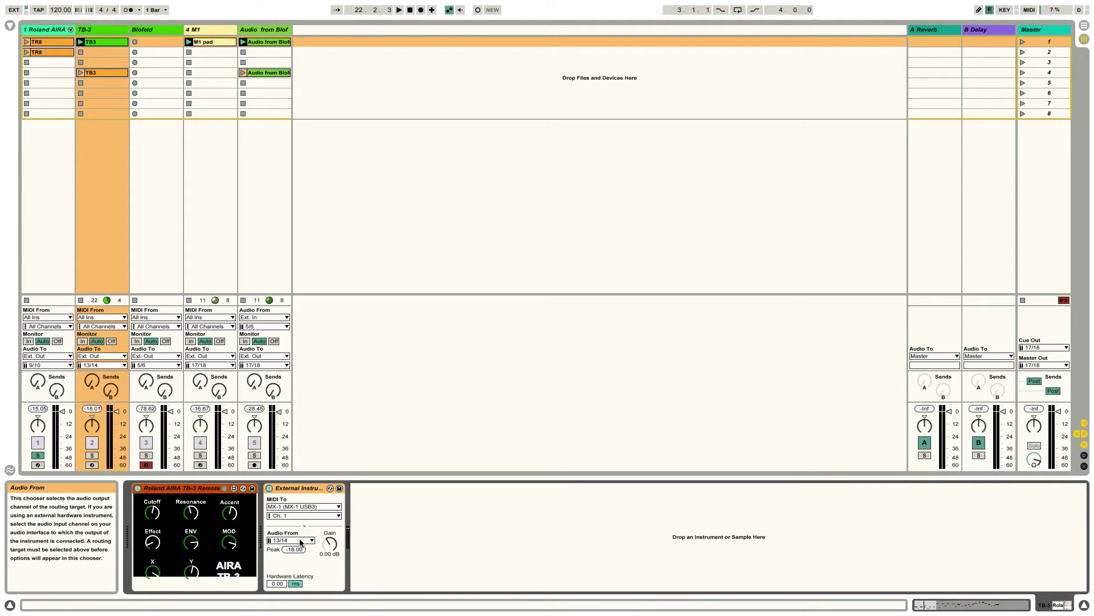
Step: Select the TB3 clip, solo the TB-3 track, launch the clip and show its devices
click(102, 43)
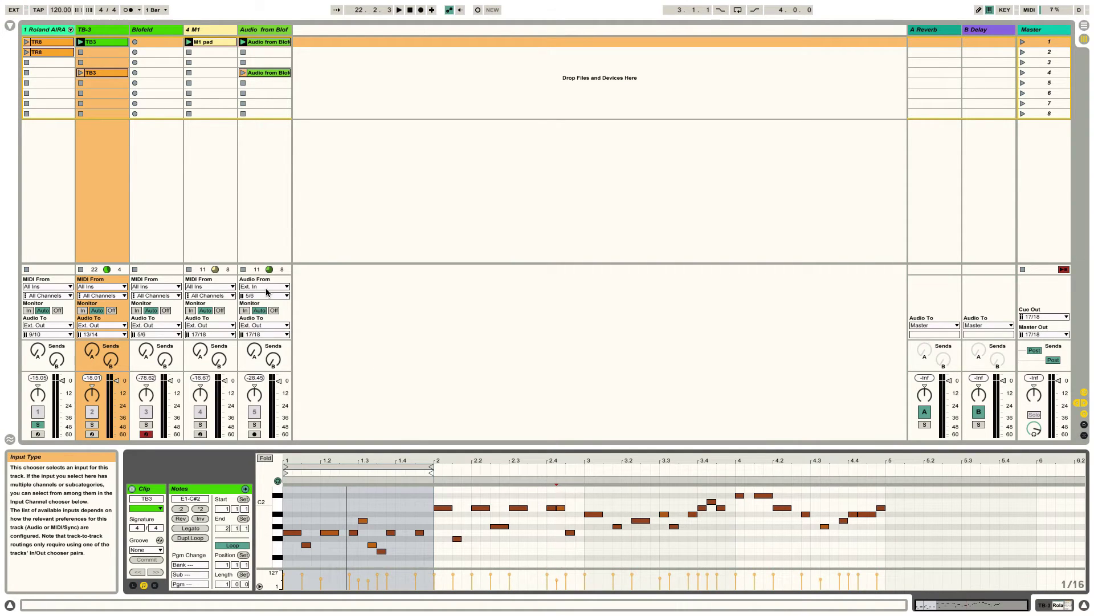
click(91, 425)
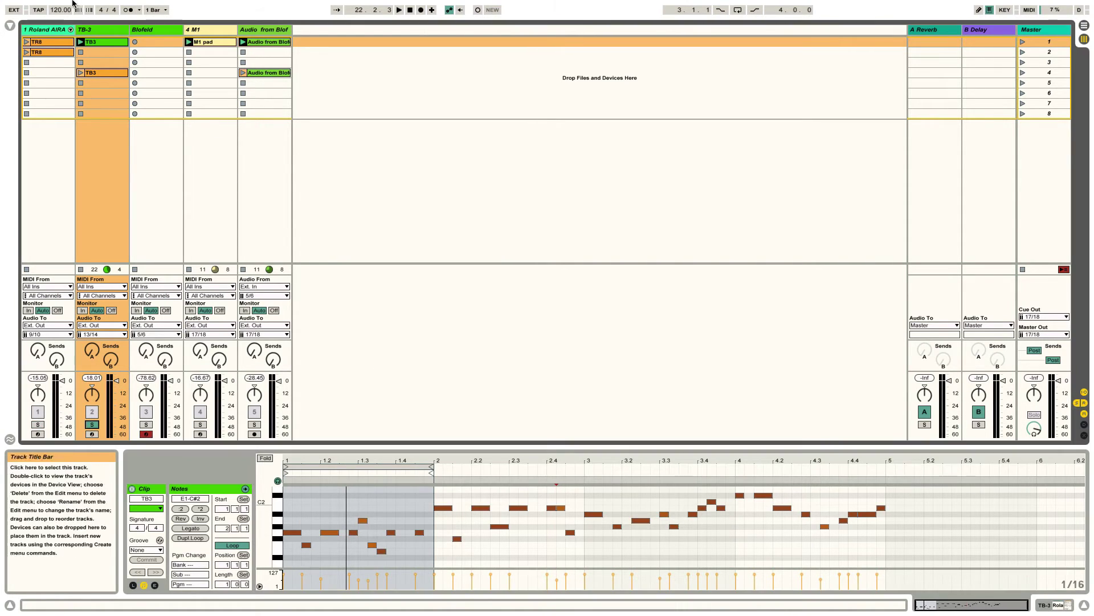
click(80, 42)
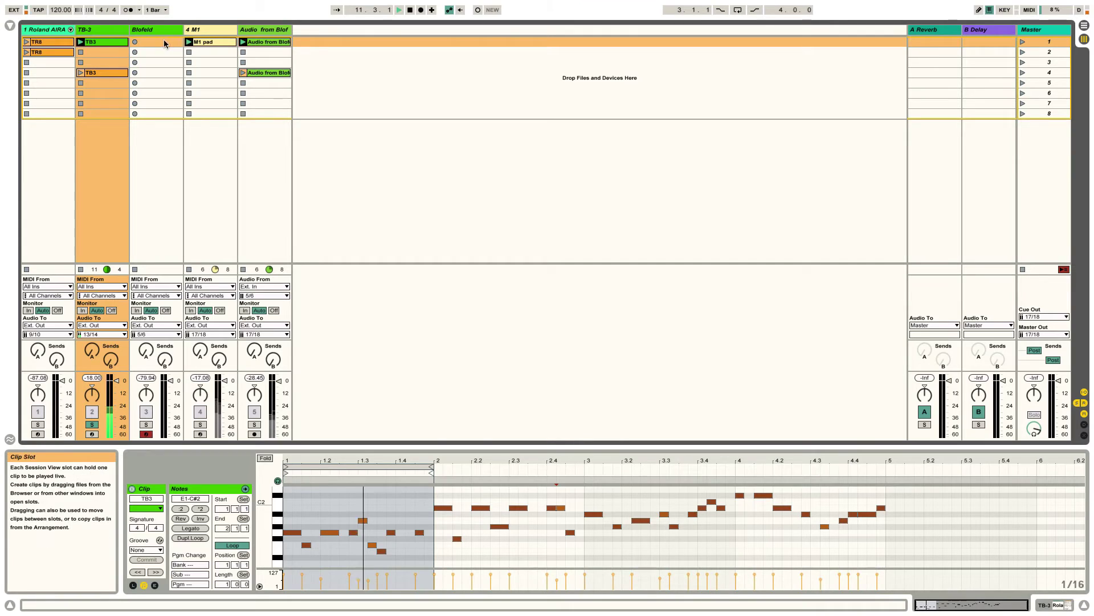
click(106, 28)
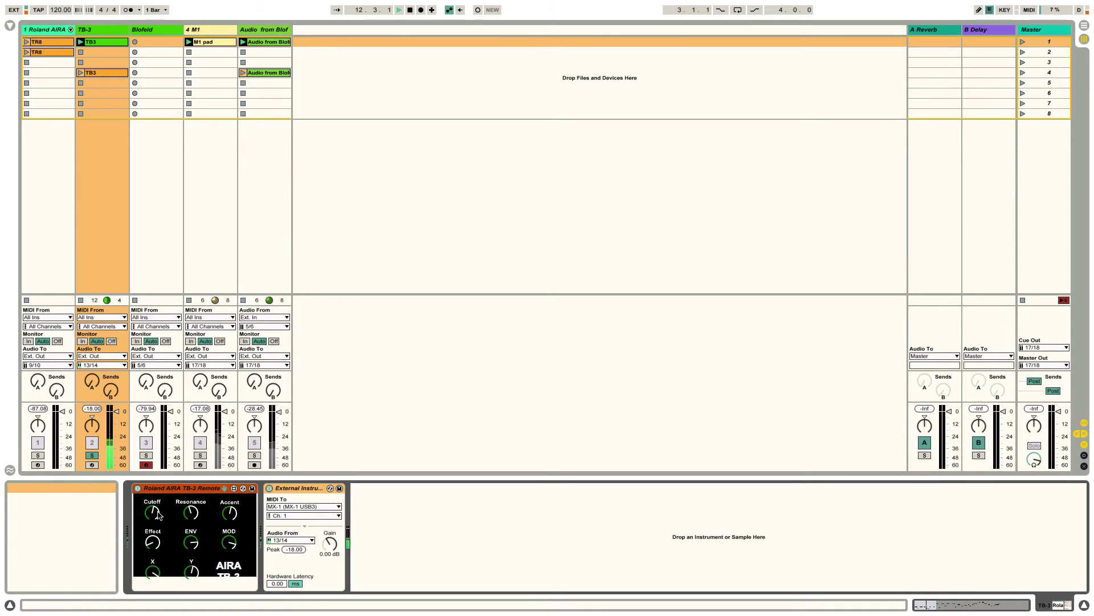
Step: Sweep the TB-3 Remote Cutoff knob while the clip plays, then stop playback
drag(158, 516, 151, 516)
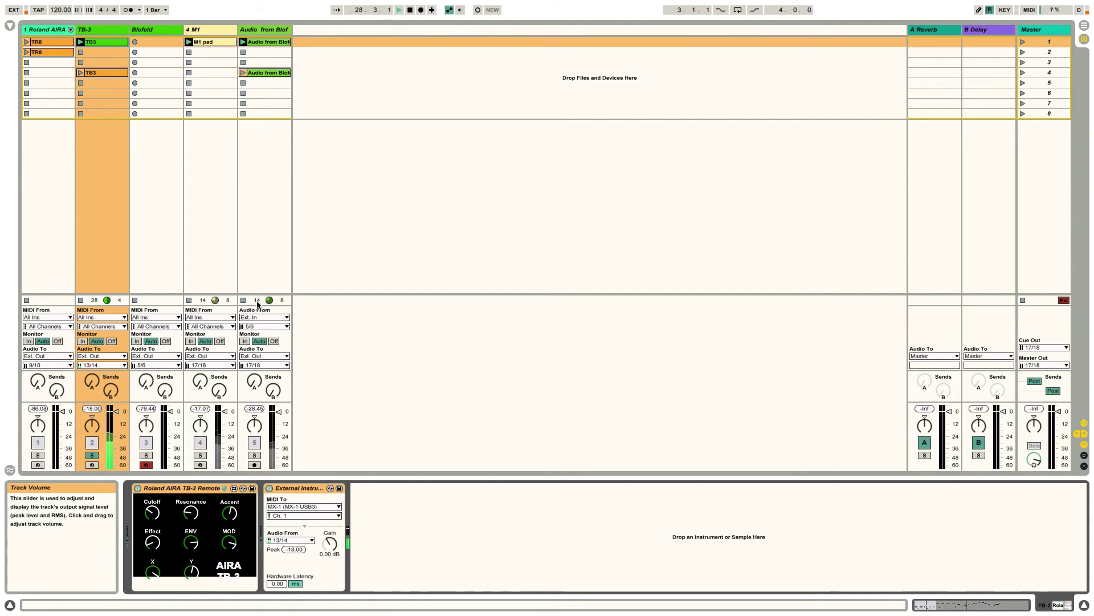
click(409, 10)
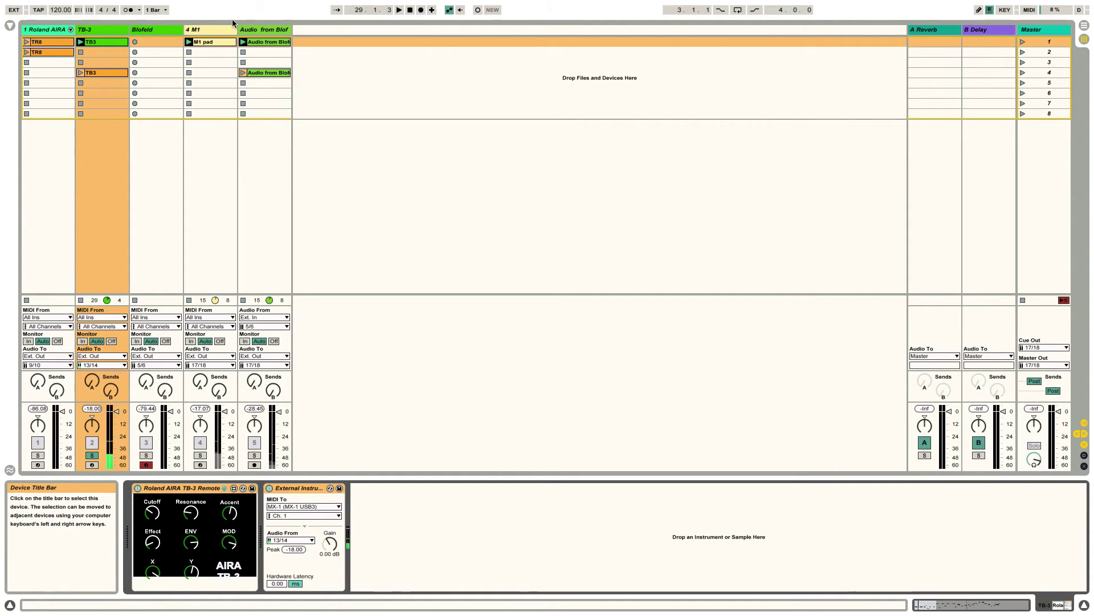
Step: Launch the 4 M1 pad clip, unsolo TB-3, and view the Blofeld clip 0004 4-Audio-1.wav
click(202, 30)
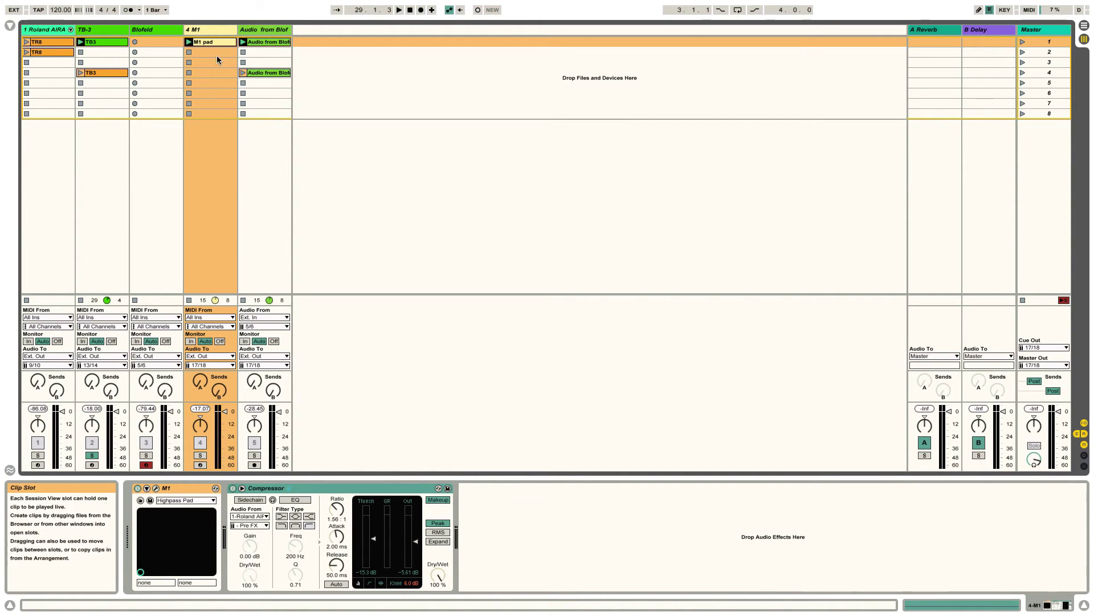
click(210, 41)
click(190, 43)
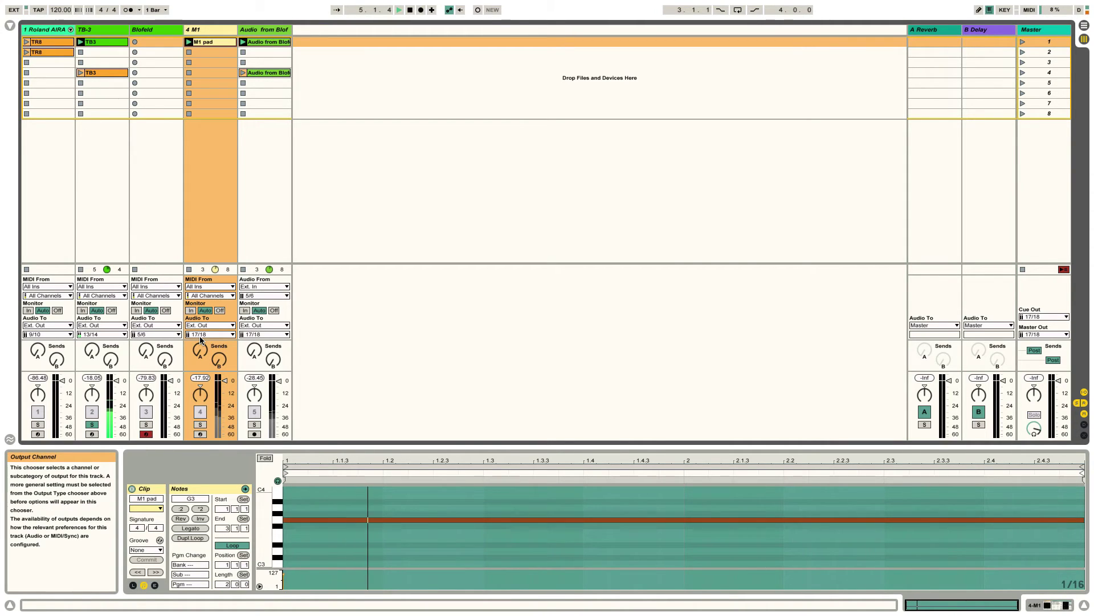
click(91, 425)
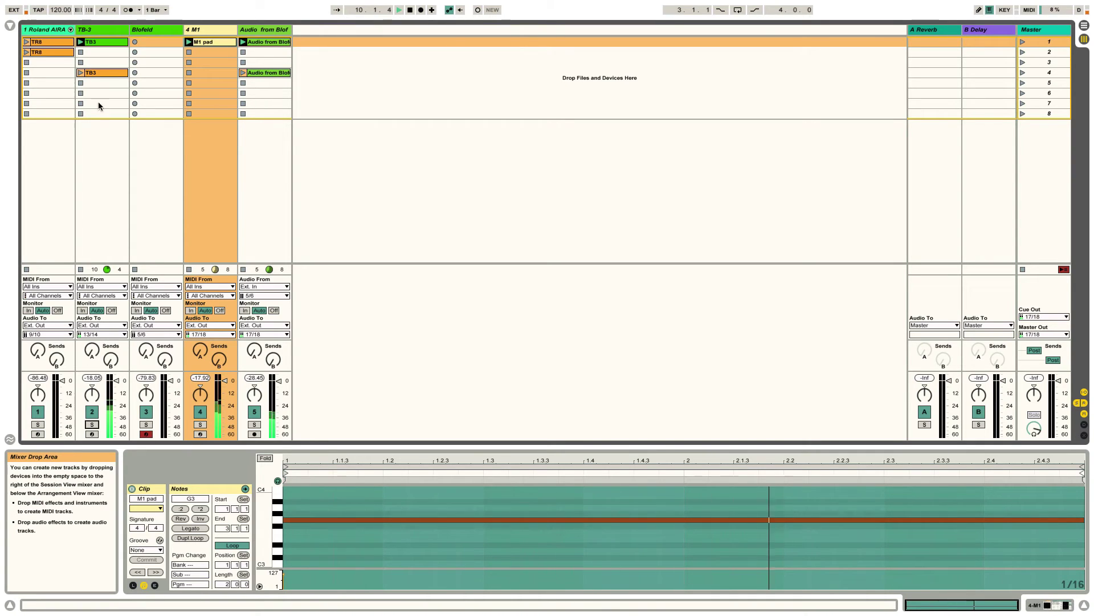
click(259, 43)
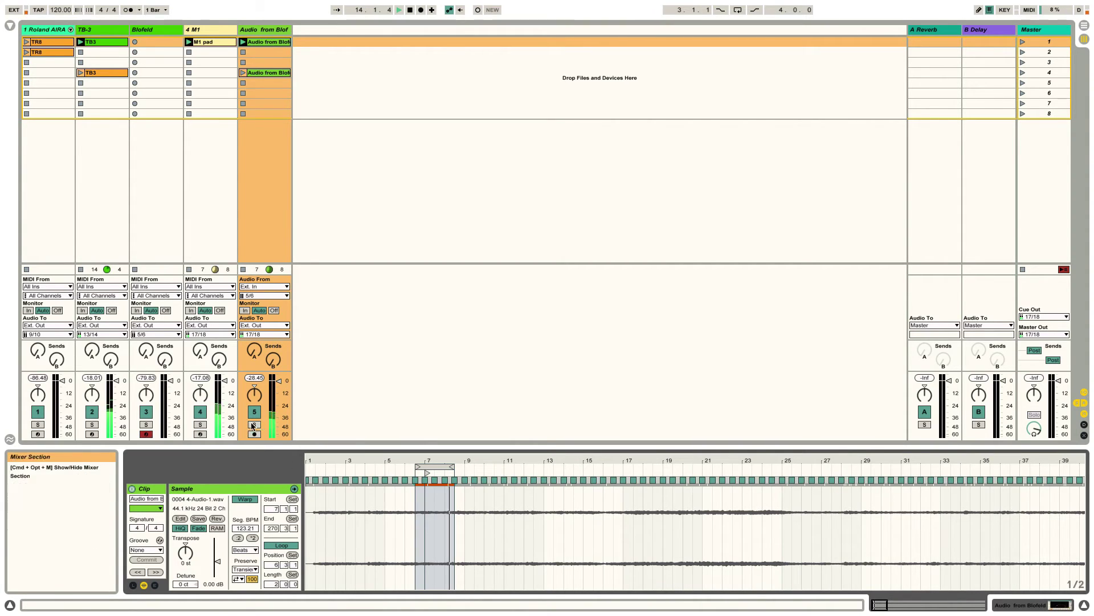
Step: Solo the Blofeld audio track, relaunch the TR8 drum clip, and select the Blofeld track
click(254, 425)
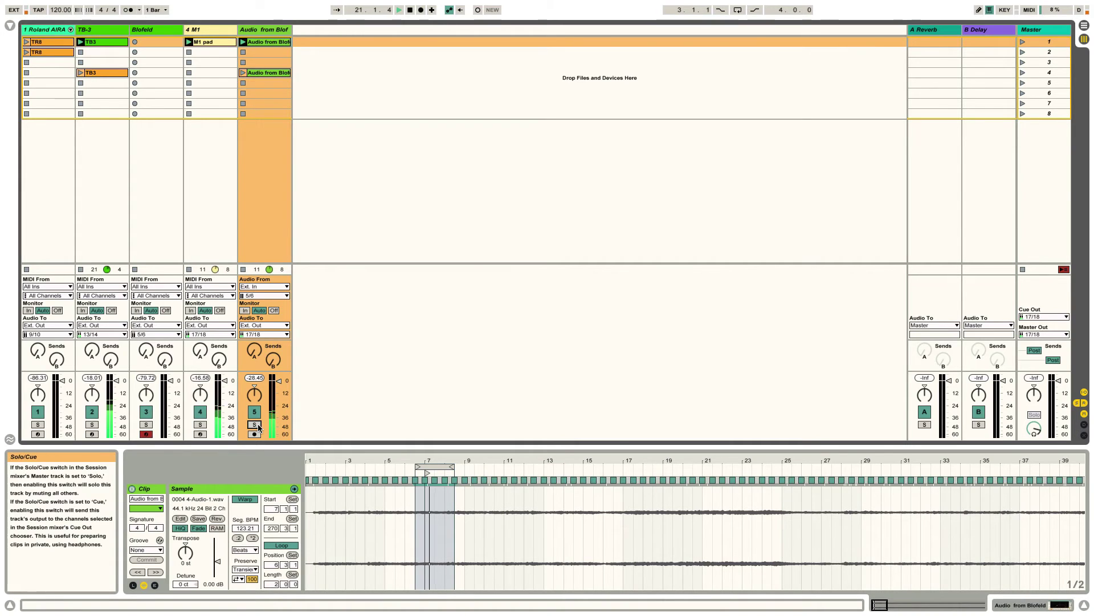
click(27, 43)
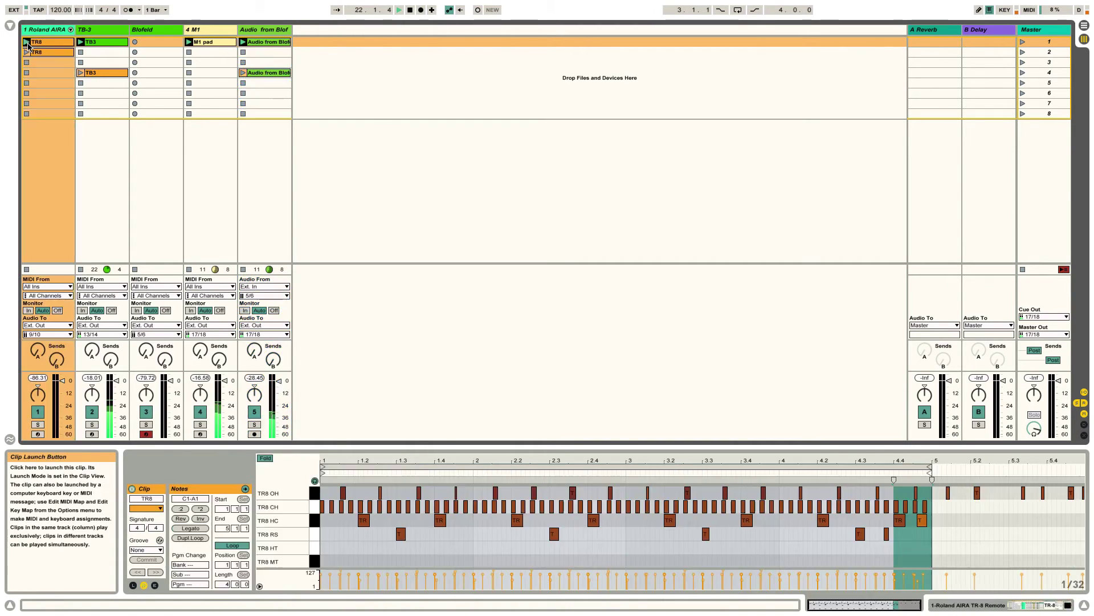
click(27, 43)
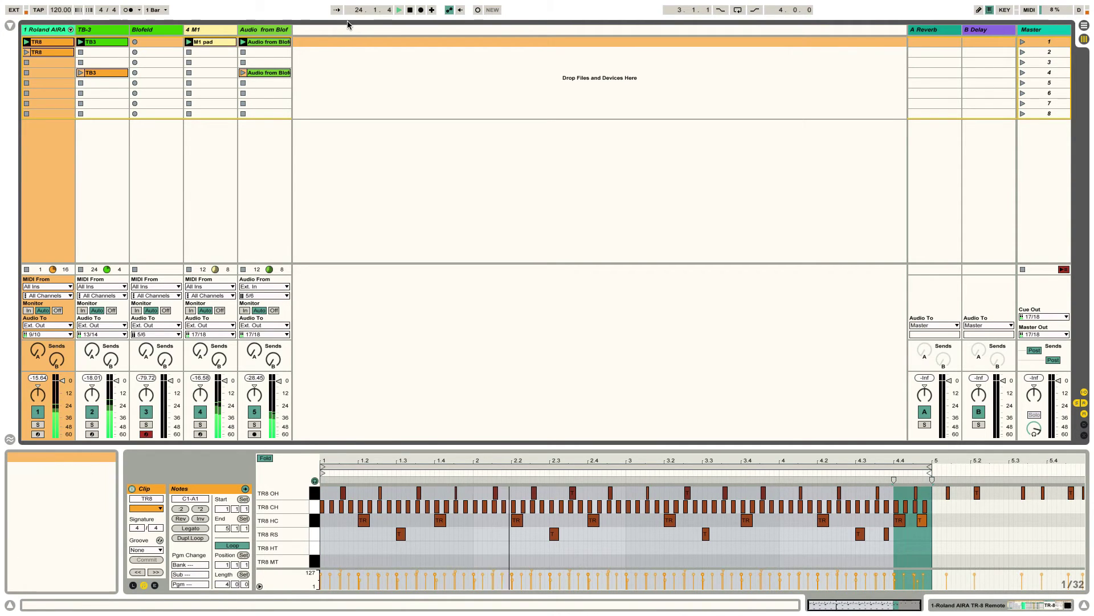
click(151, 31)
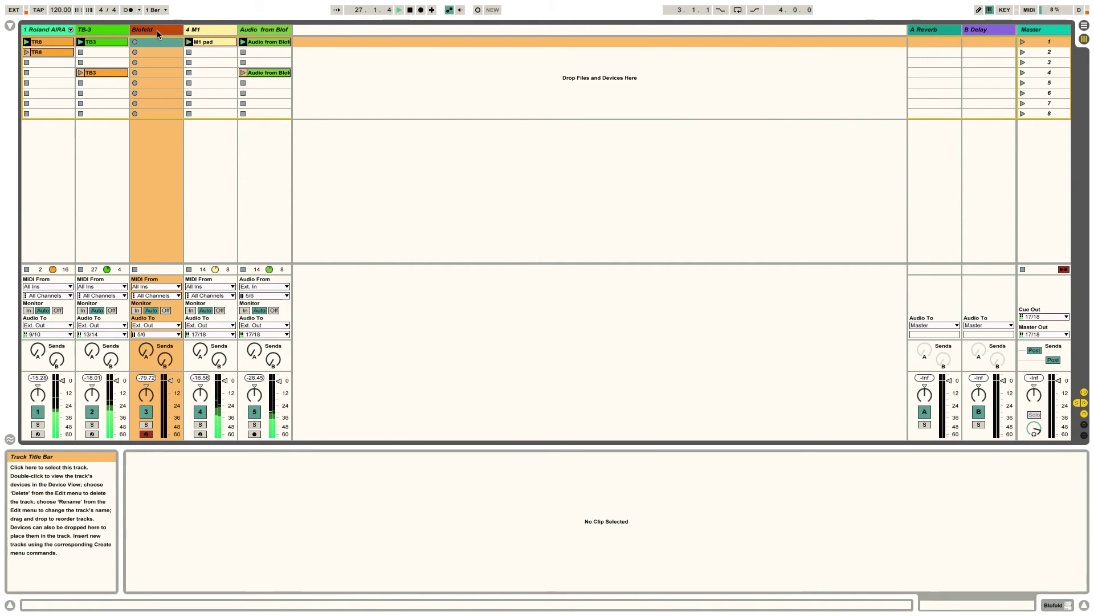
Step: Stop playback and compare Blofeld's External Instrument MX-1 routing with the TB-3 track's devices
click(410, 11)
click(163, 29)
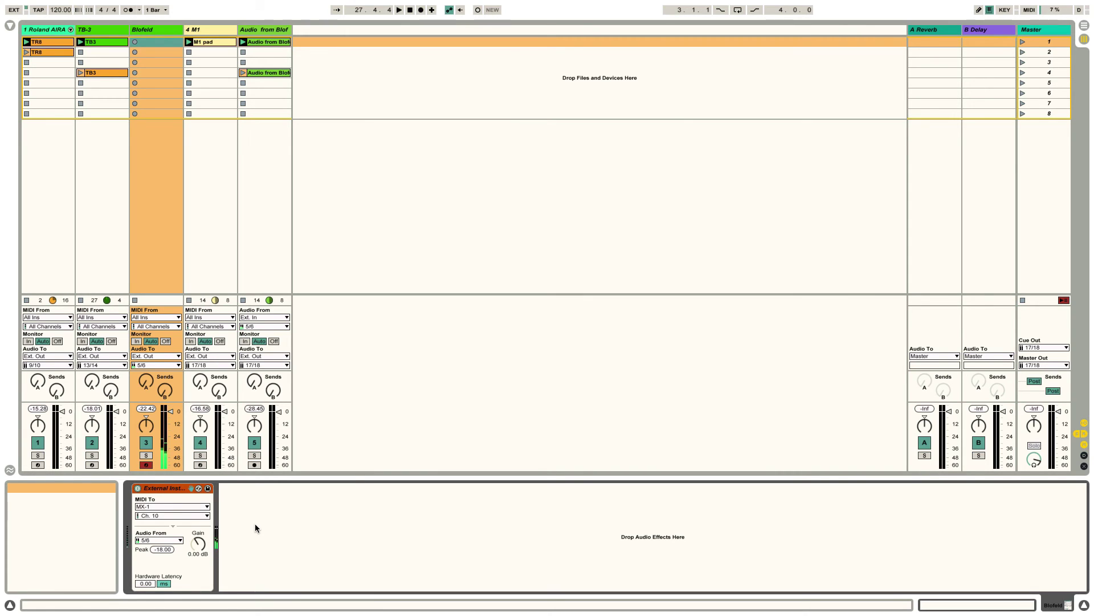
click(94, 29)
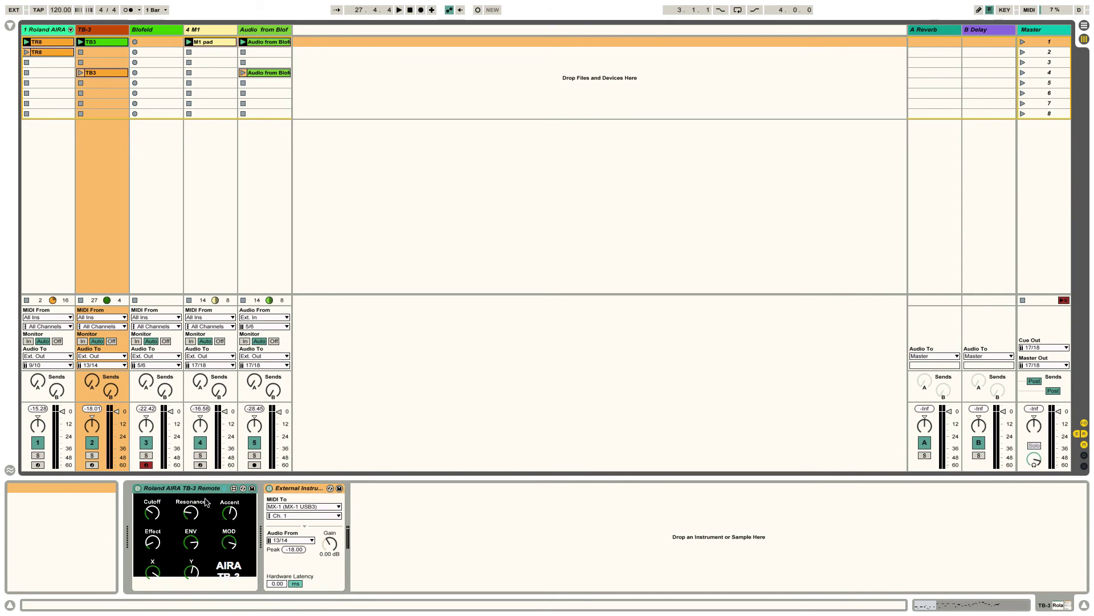
click(153, 29)
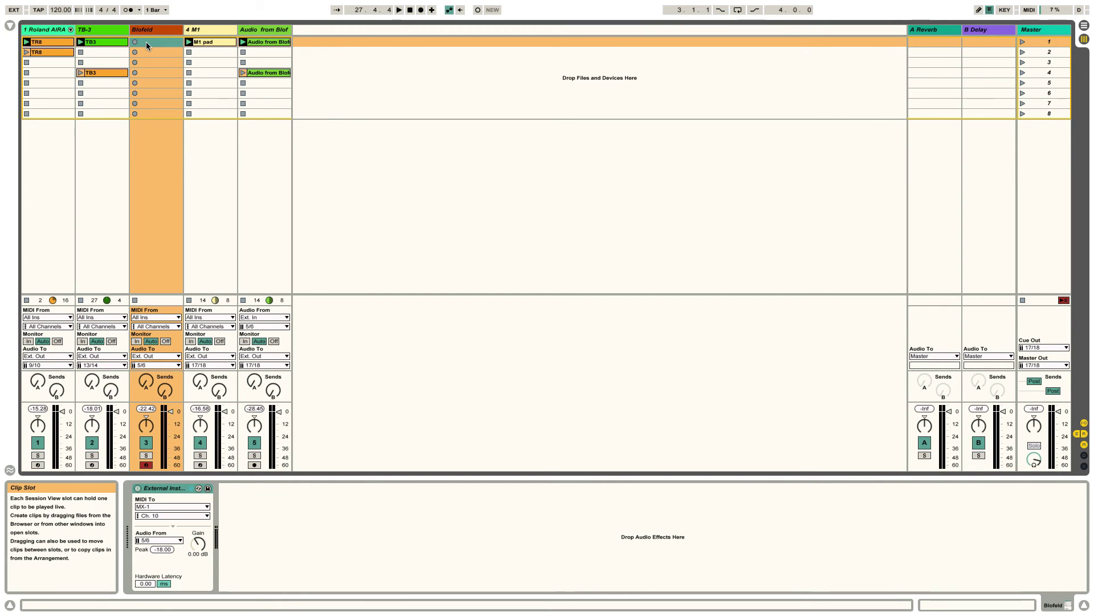
right_click(146, 41)
Step: Insert an empty MIDI clip in Blofeld's first slot, relaunch TR8, and show the new clip
click(165, 46)
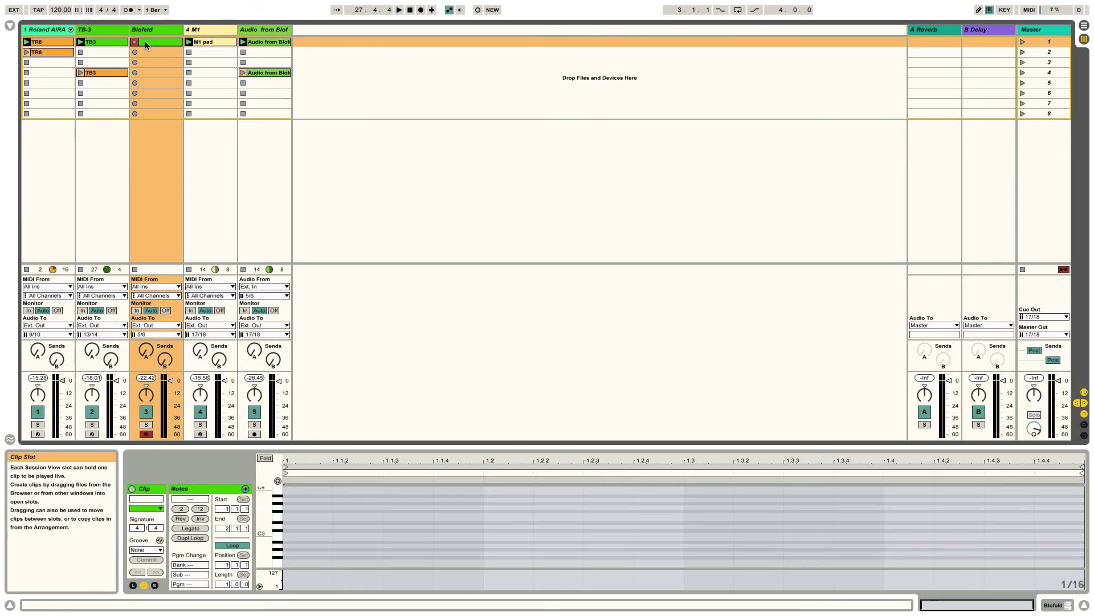
click(26, 41)
click(151, 44)
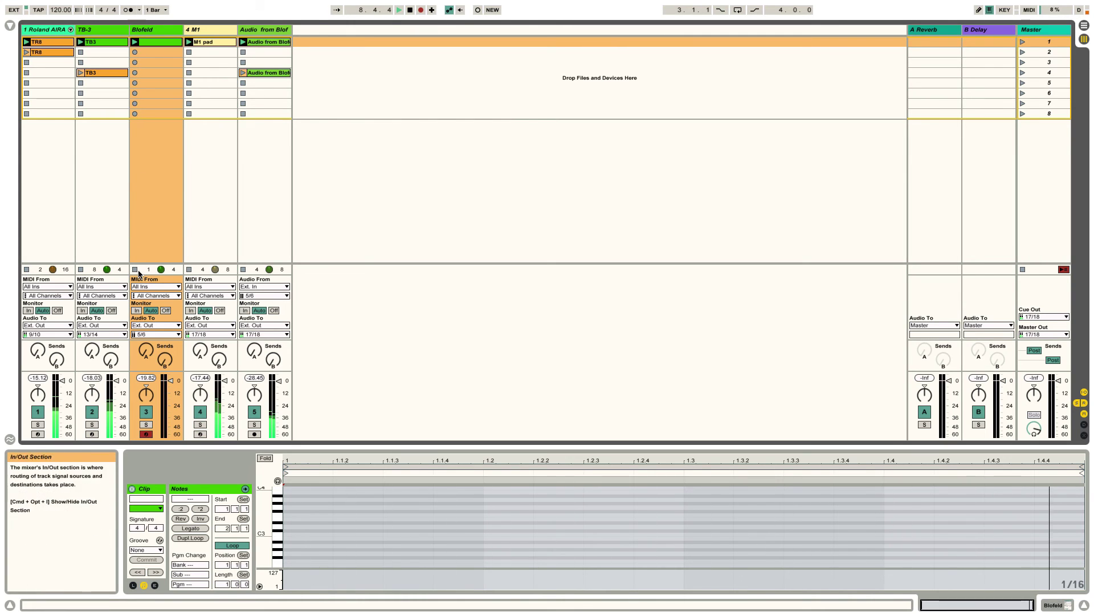
Step: Delete the empty Blofeld clip, record a new Blofeld MIDI performance, then stop
right_click(148, 42)
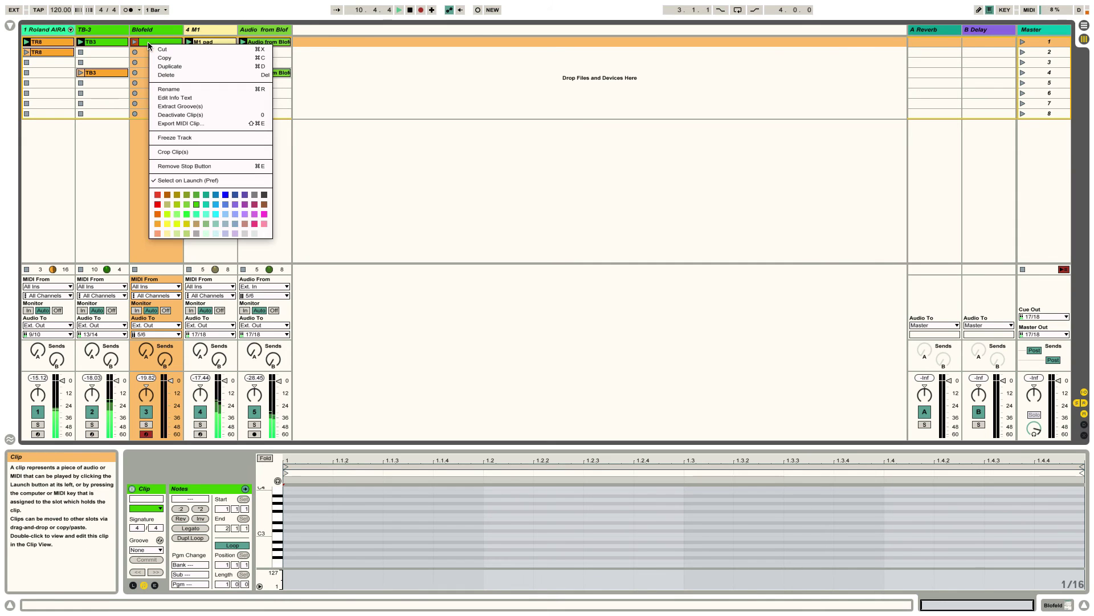
click(166, 75)
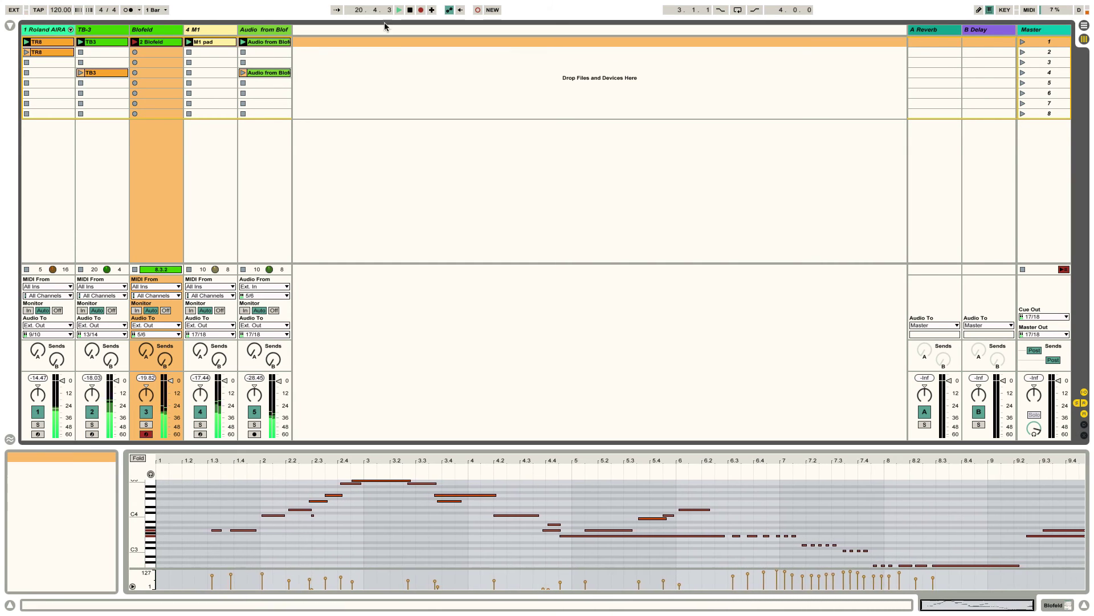
click(410, 10)
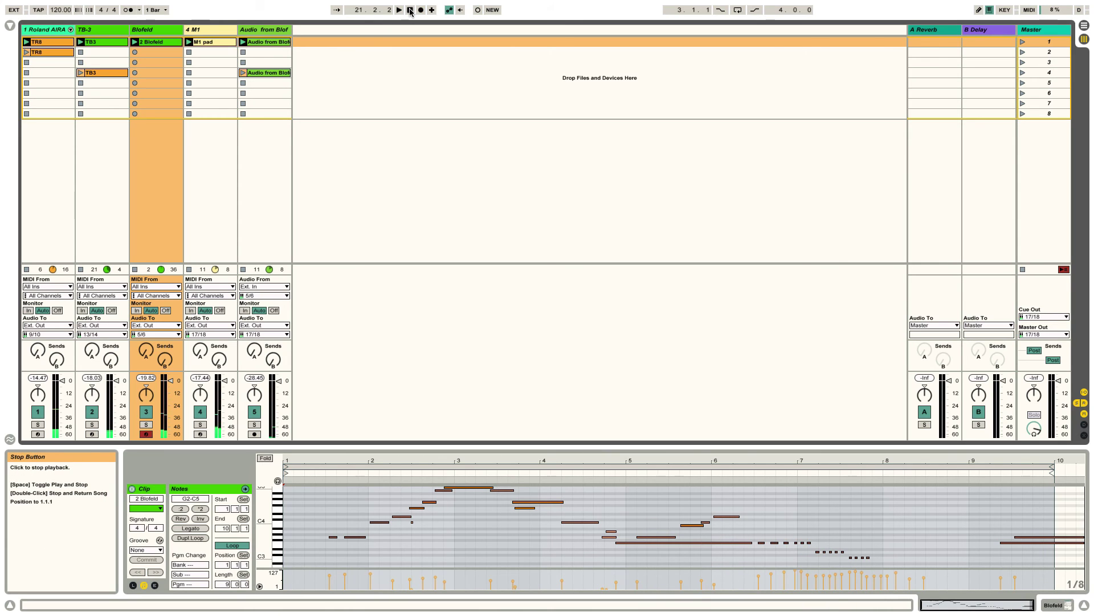
Step: Play the 2 Blofeld clip and raise the Blofeld track's Send A to 0.0 dB
click(135, 42)
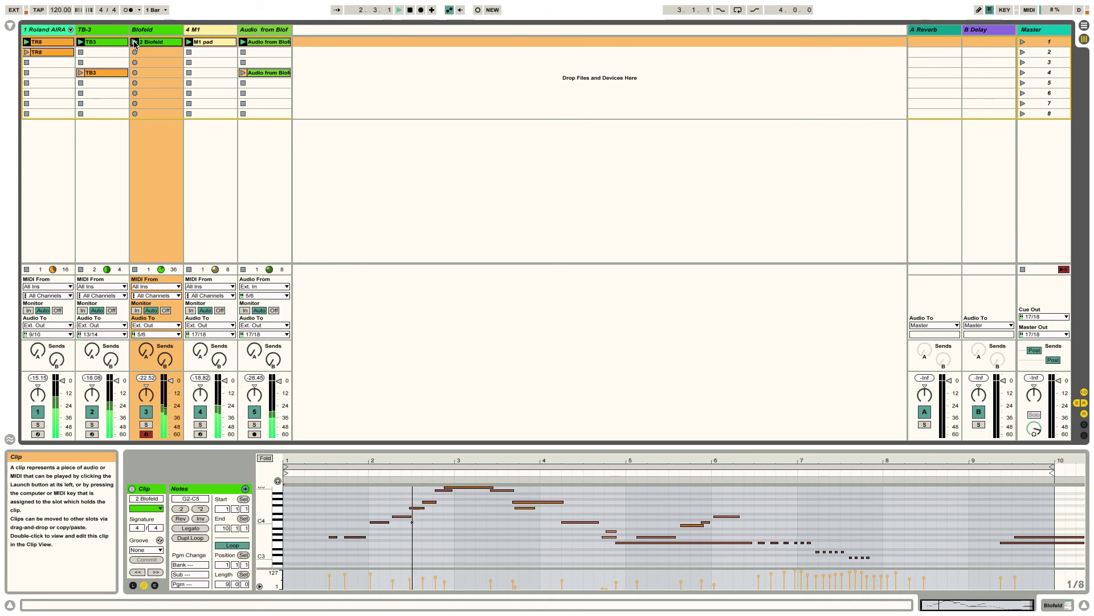
drag(146, 351, 146, 342)
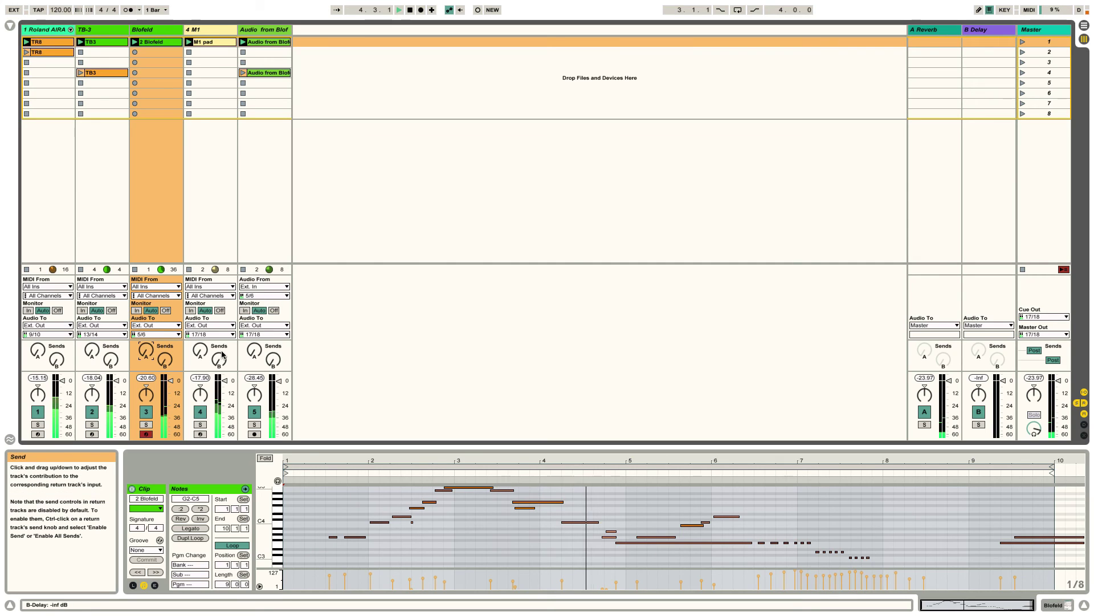